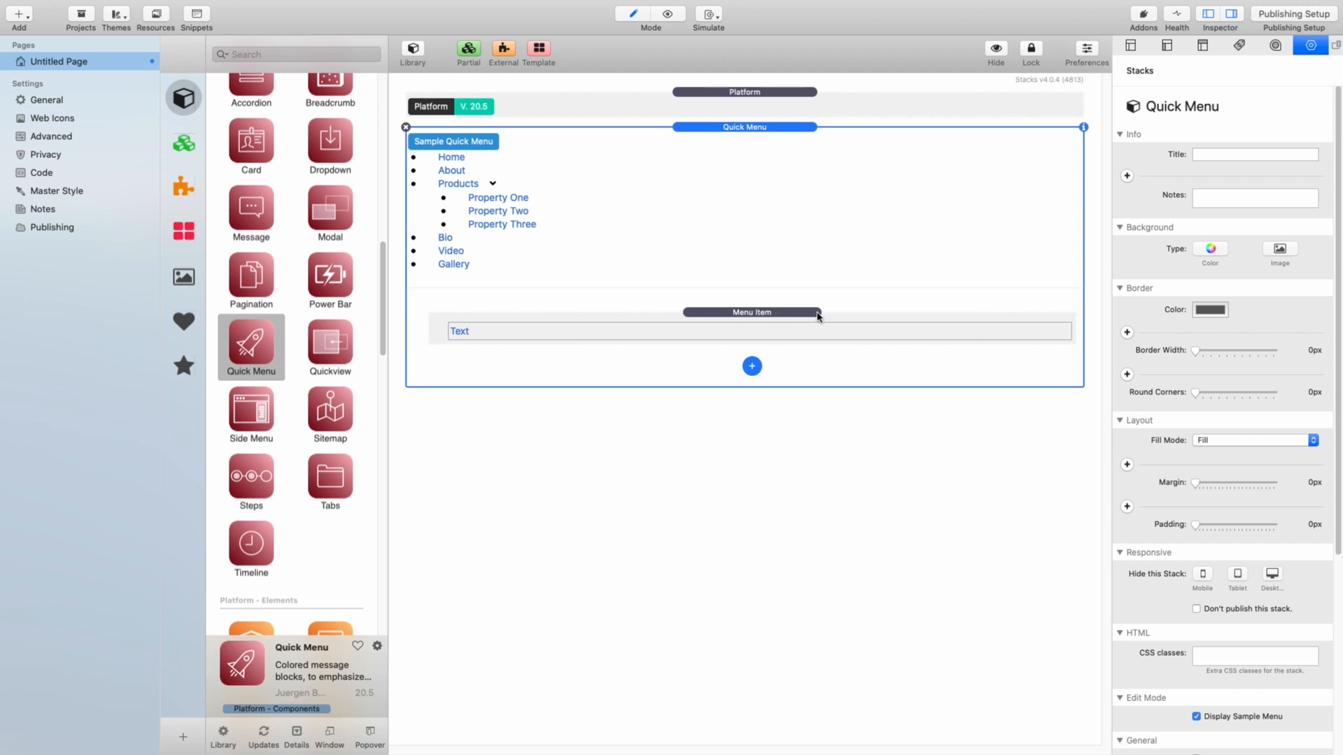
# Step: Examine the Menu Item options and the Quick Menu stack's full list of settings
pyautogui.click(793, 317)
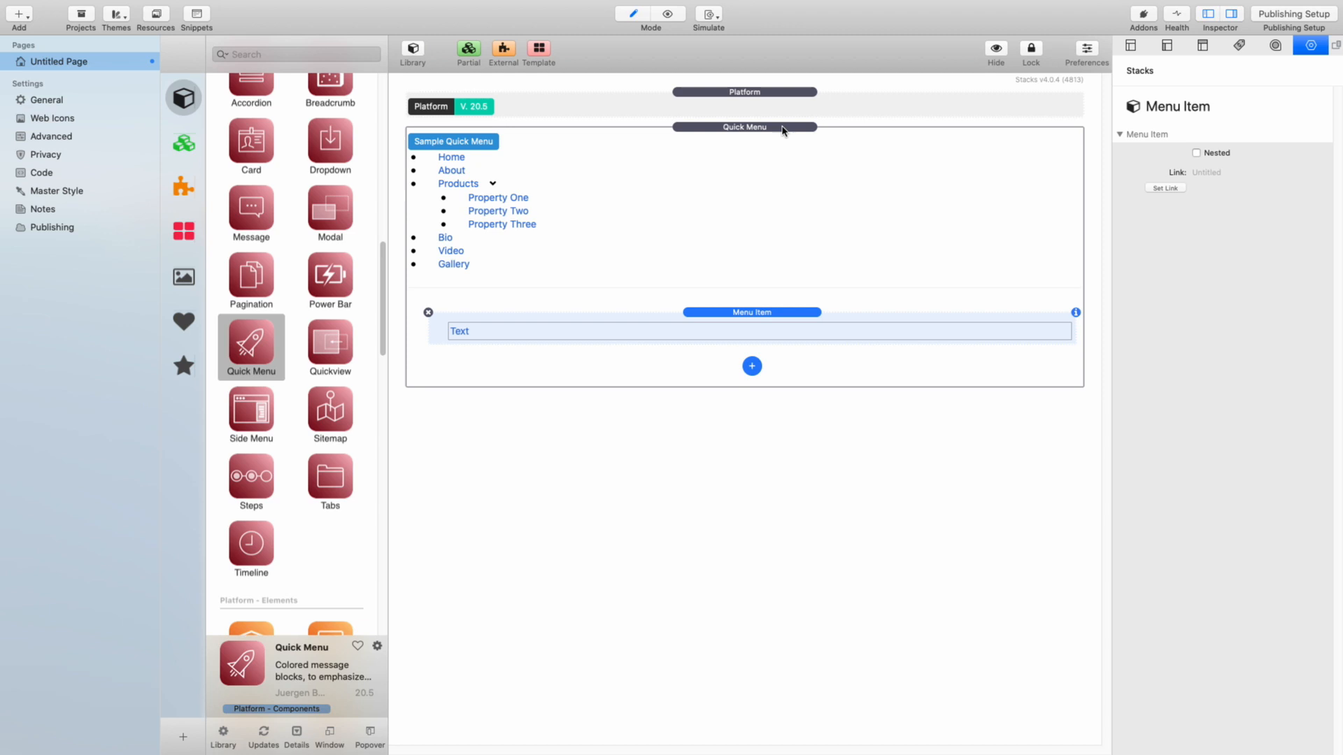
pyautogui.click(782, 128)
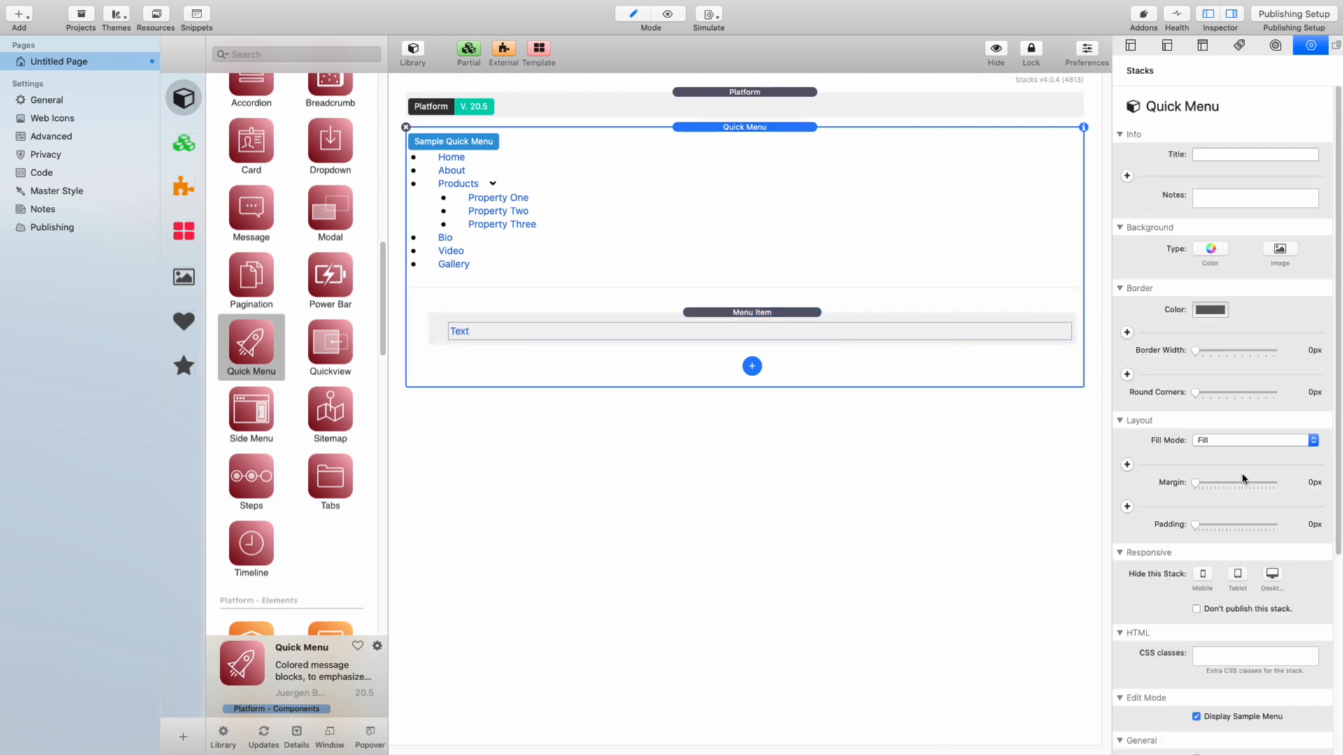
pyautogui.scroll(-5, 1245, 480)
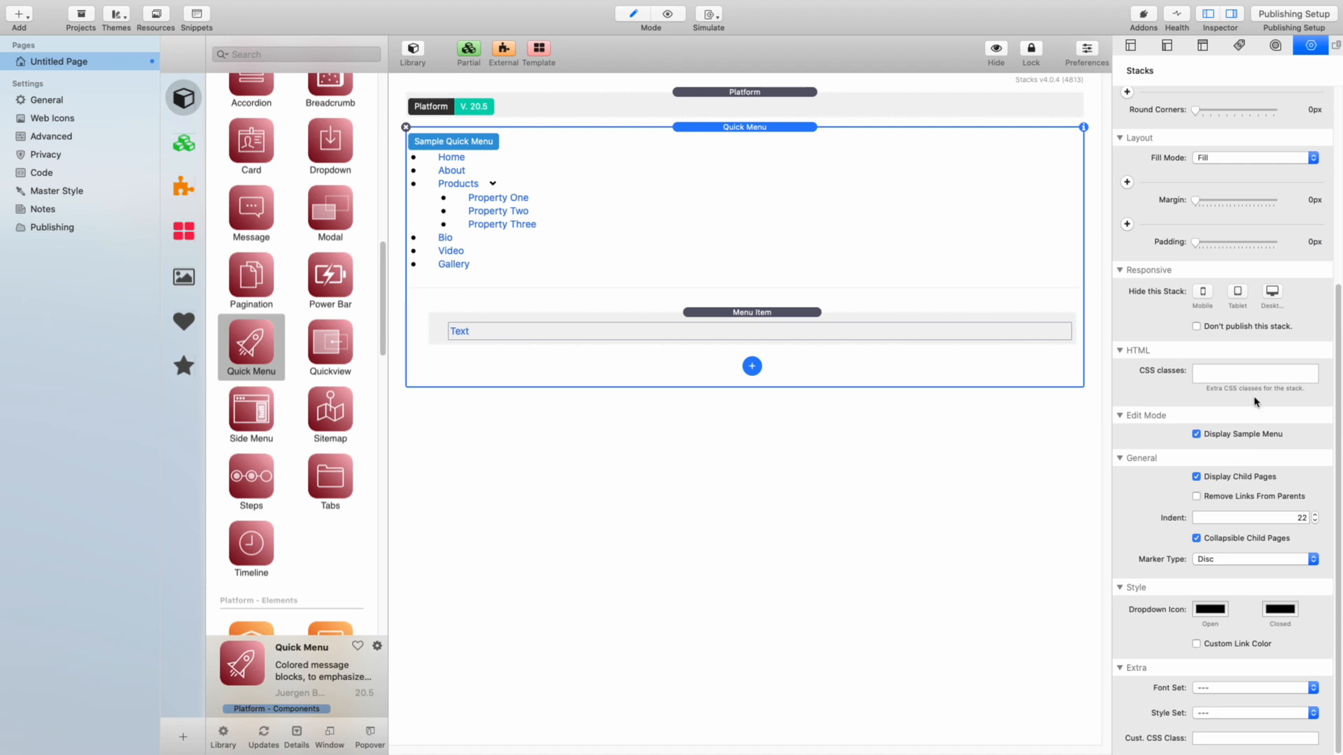
pyautogui.scroll(1, 1256, 404)
pyautogui.scroll(5, 1241, 285)
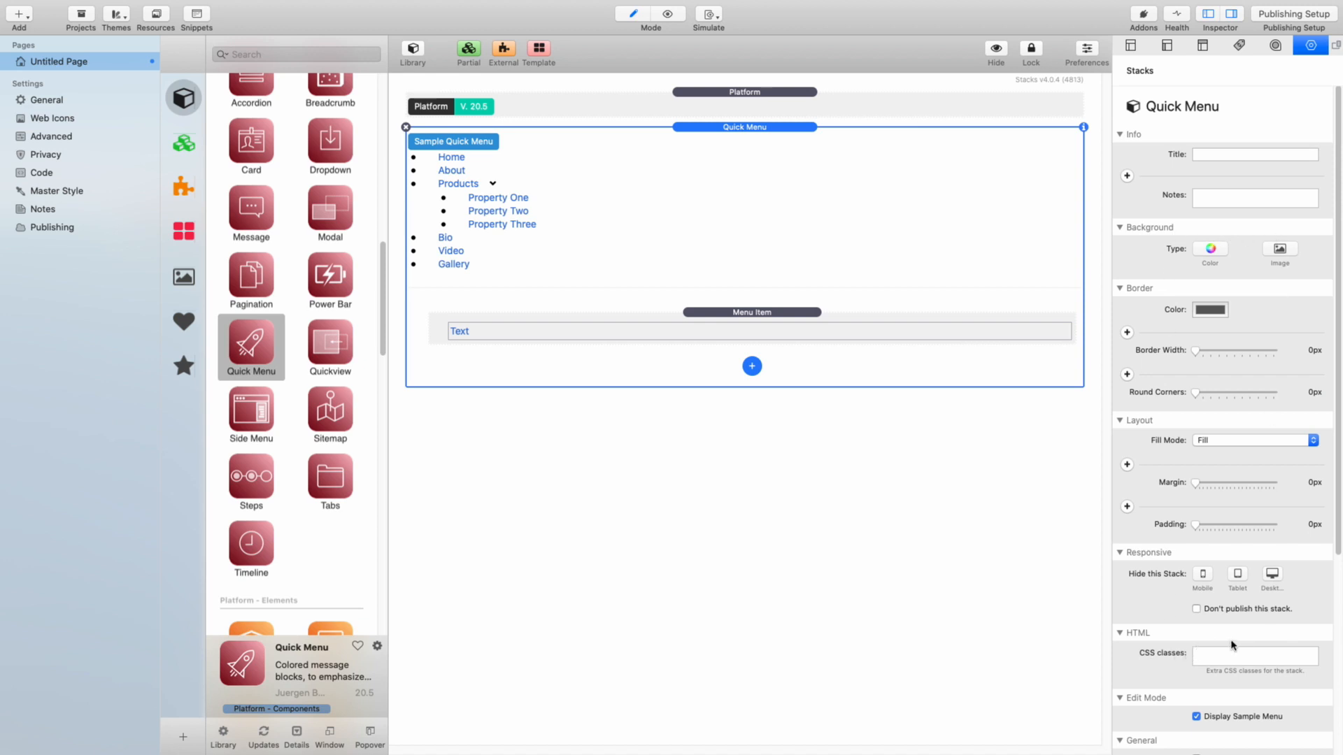
pyautogui.scroll(-1, 1233, 645)
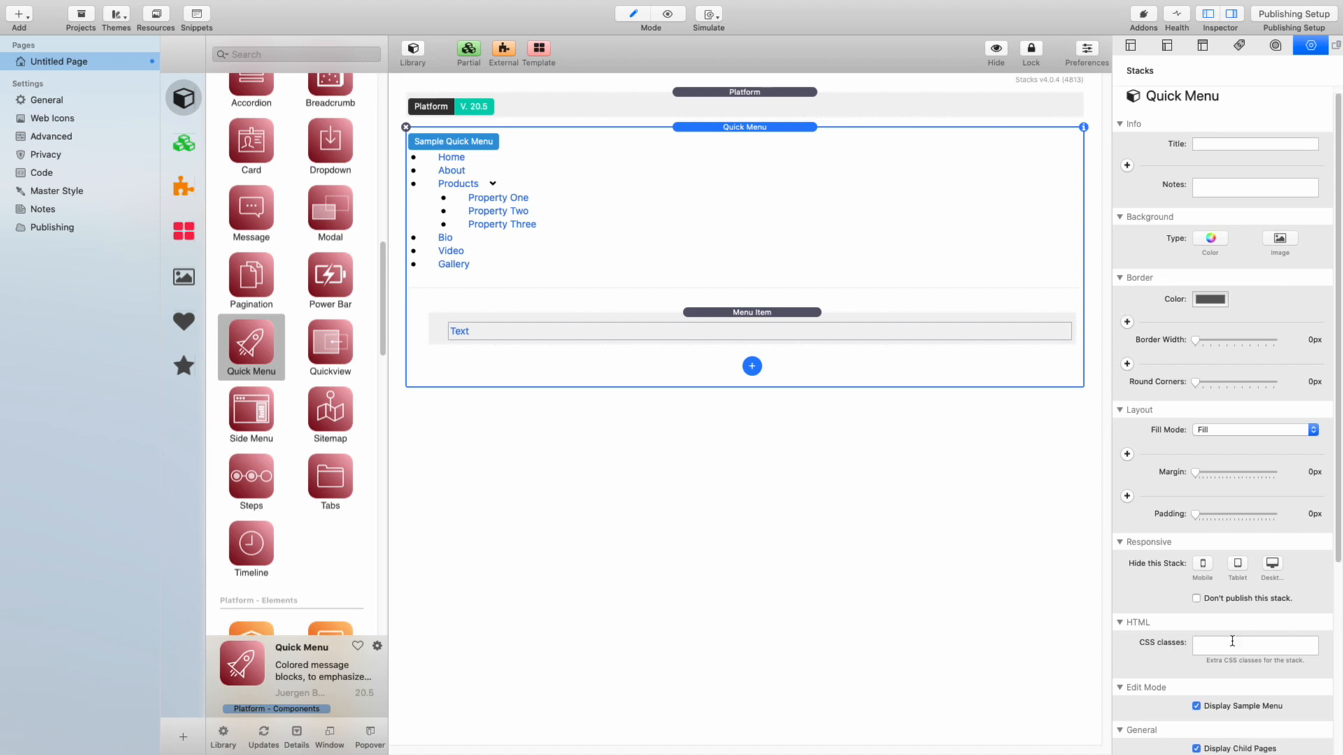
pyautogui.scroll(-5, 1232, 642)
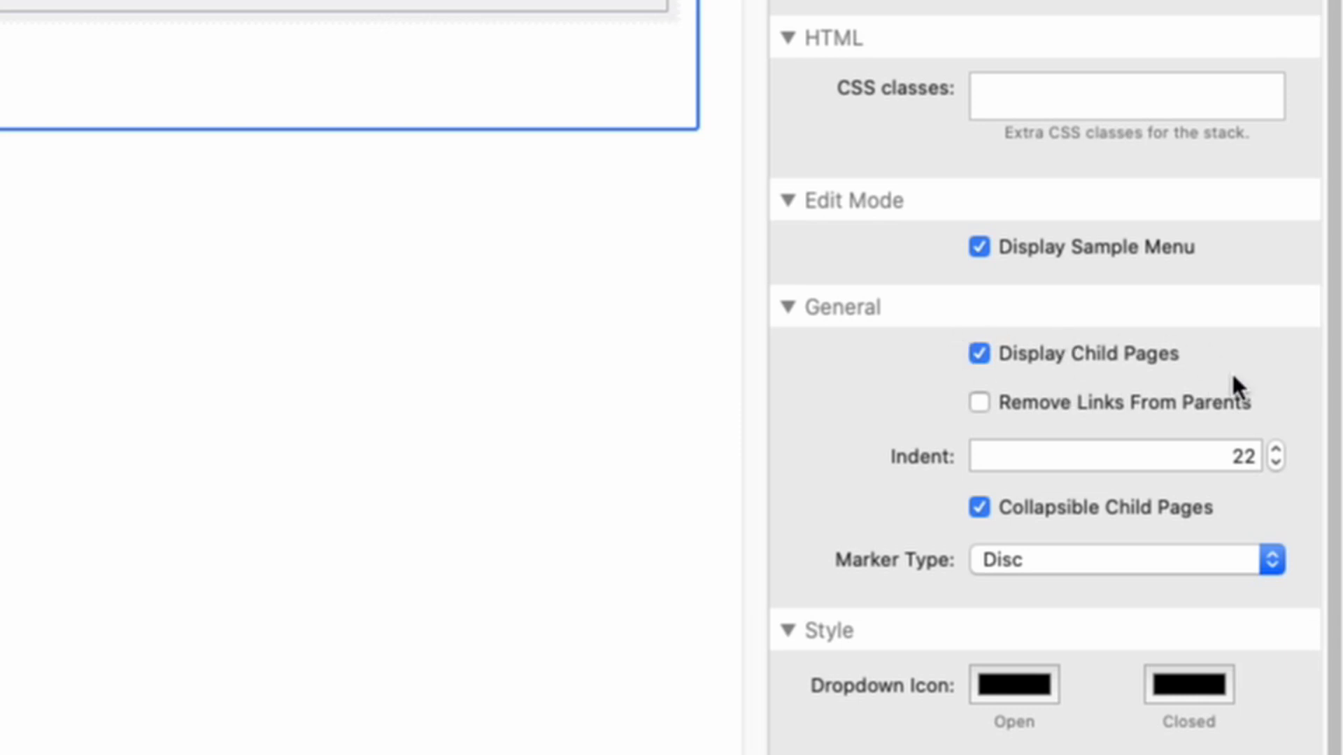
# Step: Toggle the Quick Menu's Display Child Pages option off and back on
pyautogui.click(979, 353)
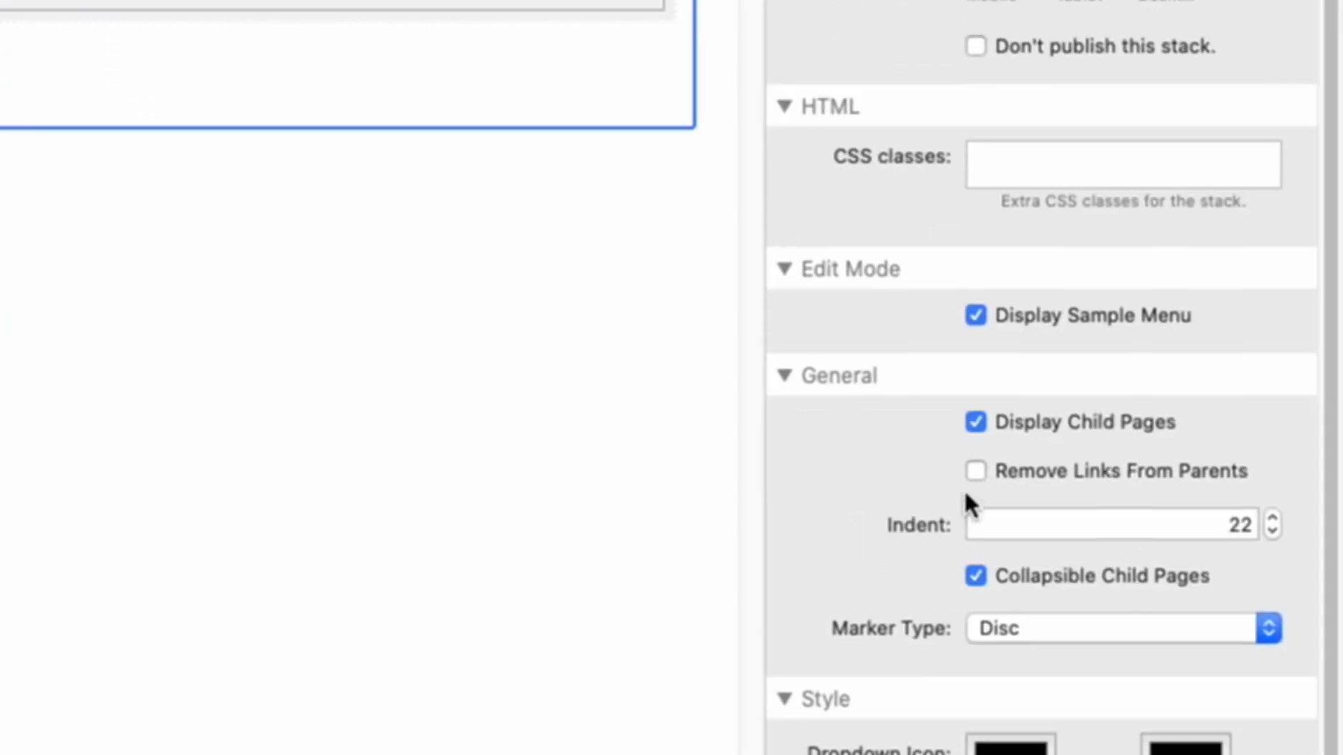
pyautogui.click(975, 421)
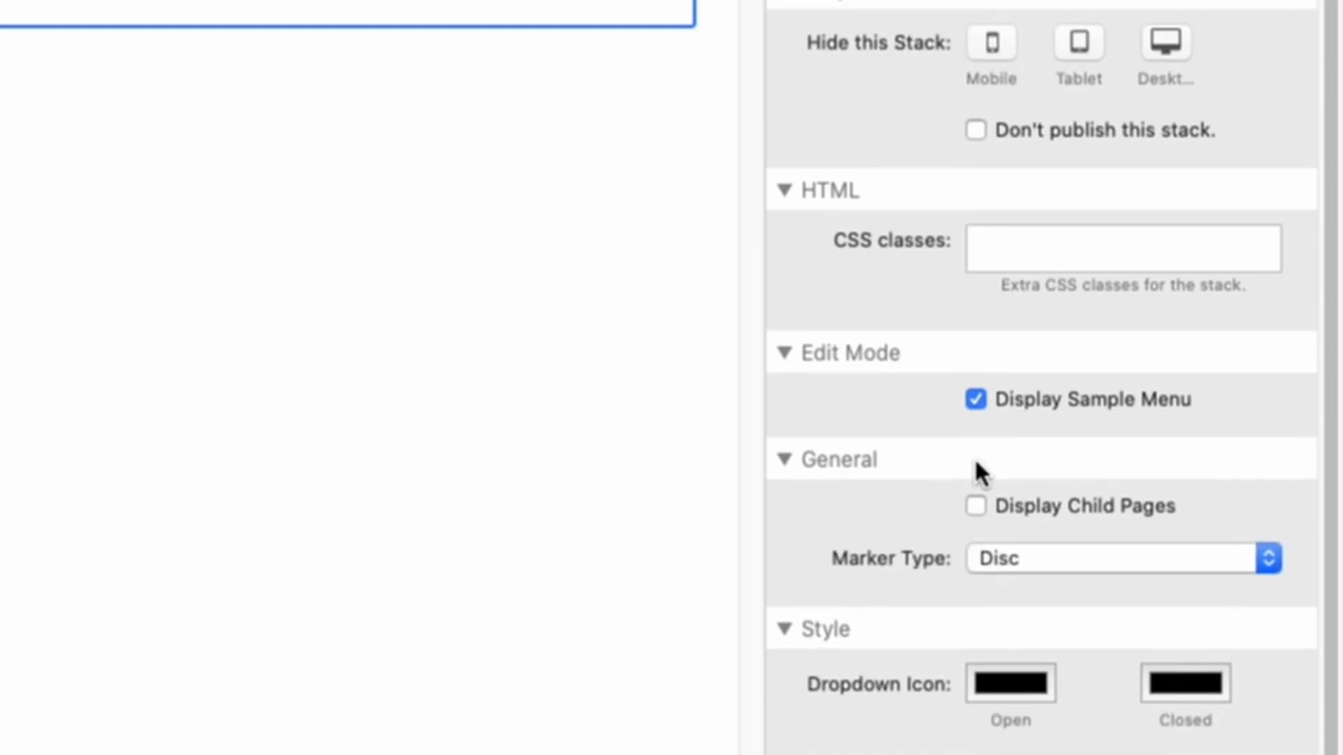
pyautogui.click(975, 503)
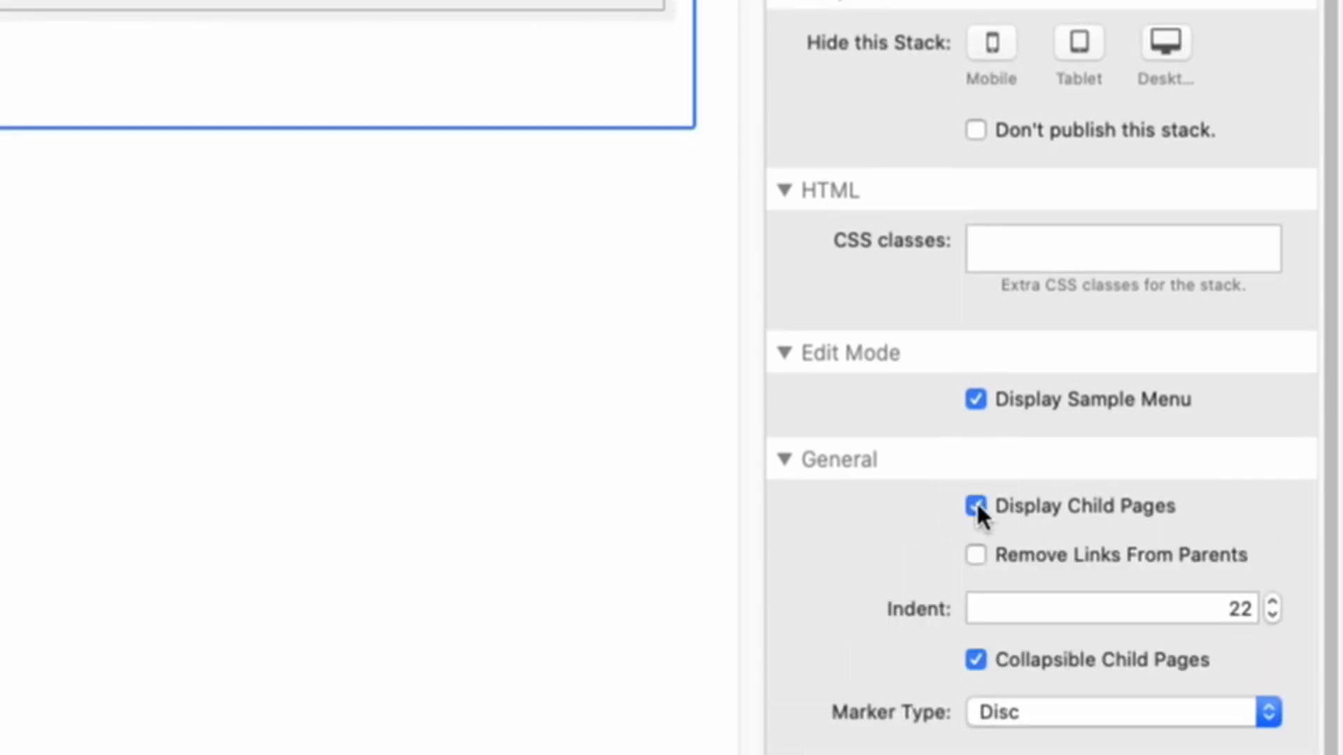
# Step: Enable Remove Links From Parents for the Quick Menu and set its marker type to None
pyautogui.scroll(-3, 934, 588)
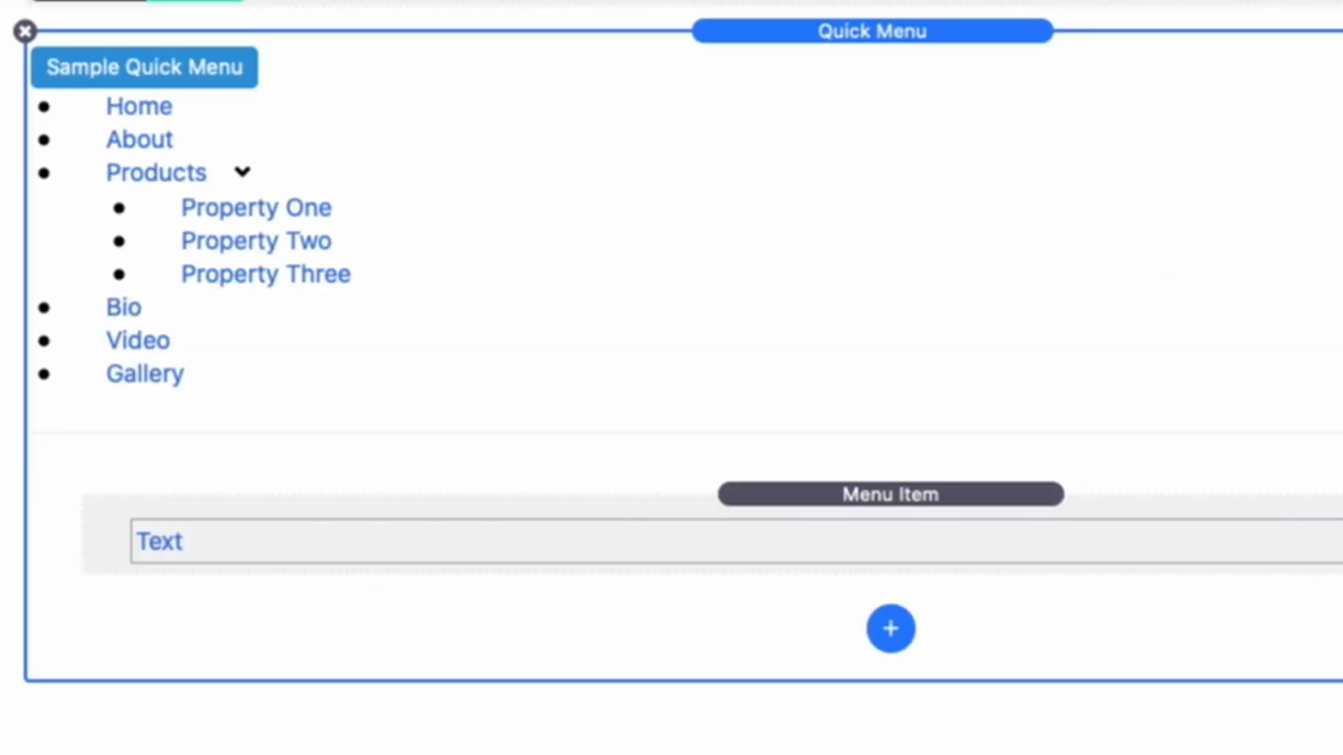
pyautogui.click(1322, 568)
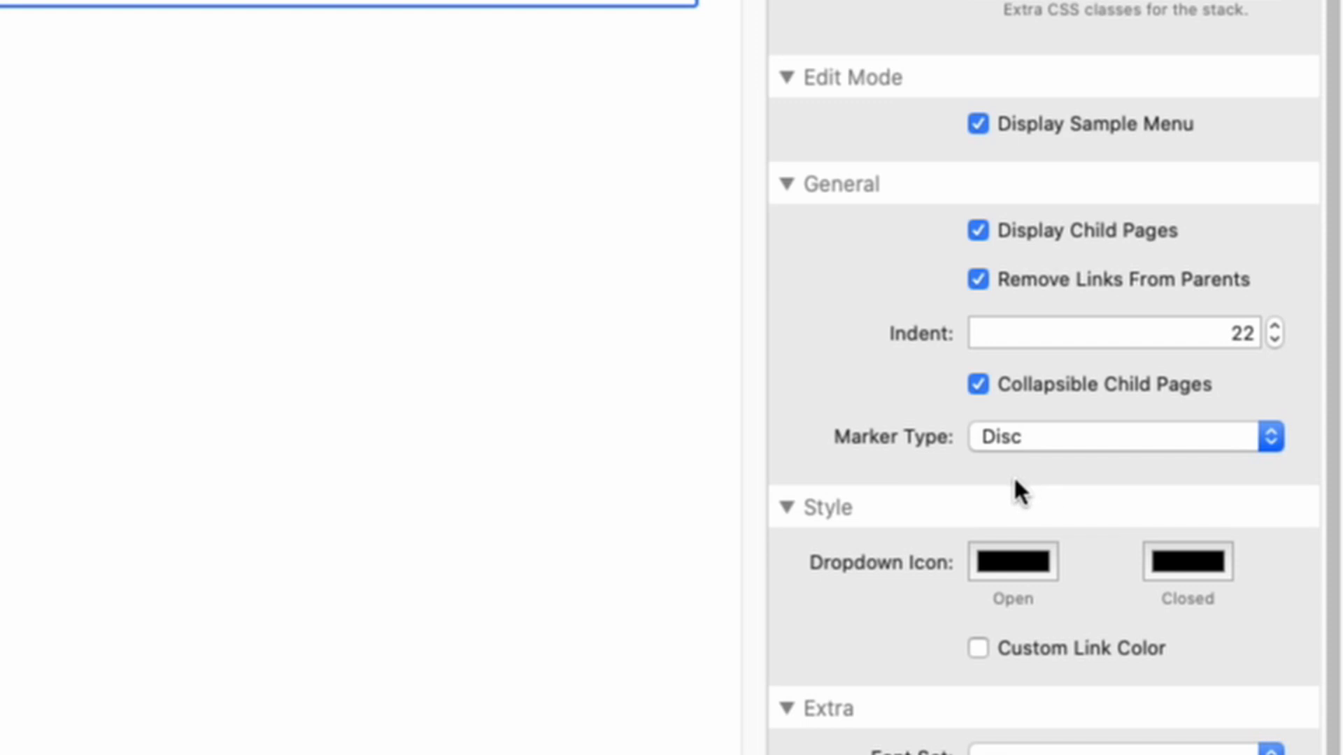
pyautogui.click(1065, 441)
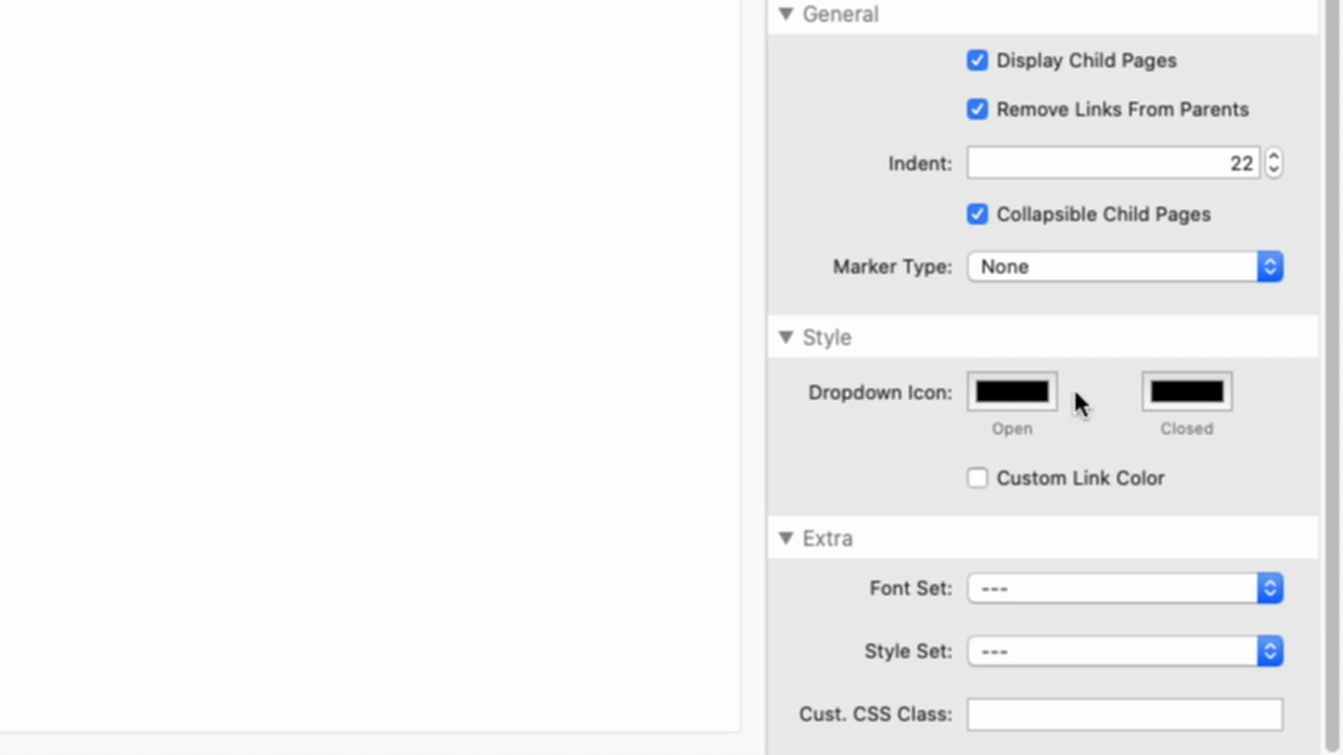
# Step: Set the Quick Menu's open dropdown icon color to Magenta, trying dark red and dark blue first
pyautogui.click(1025, 393)
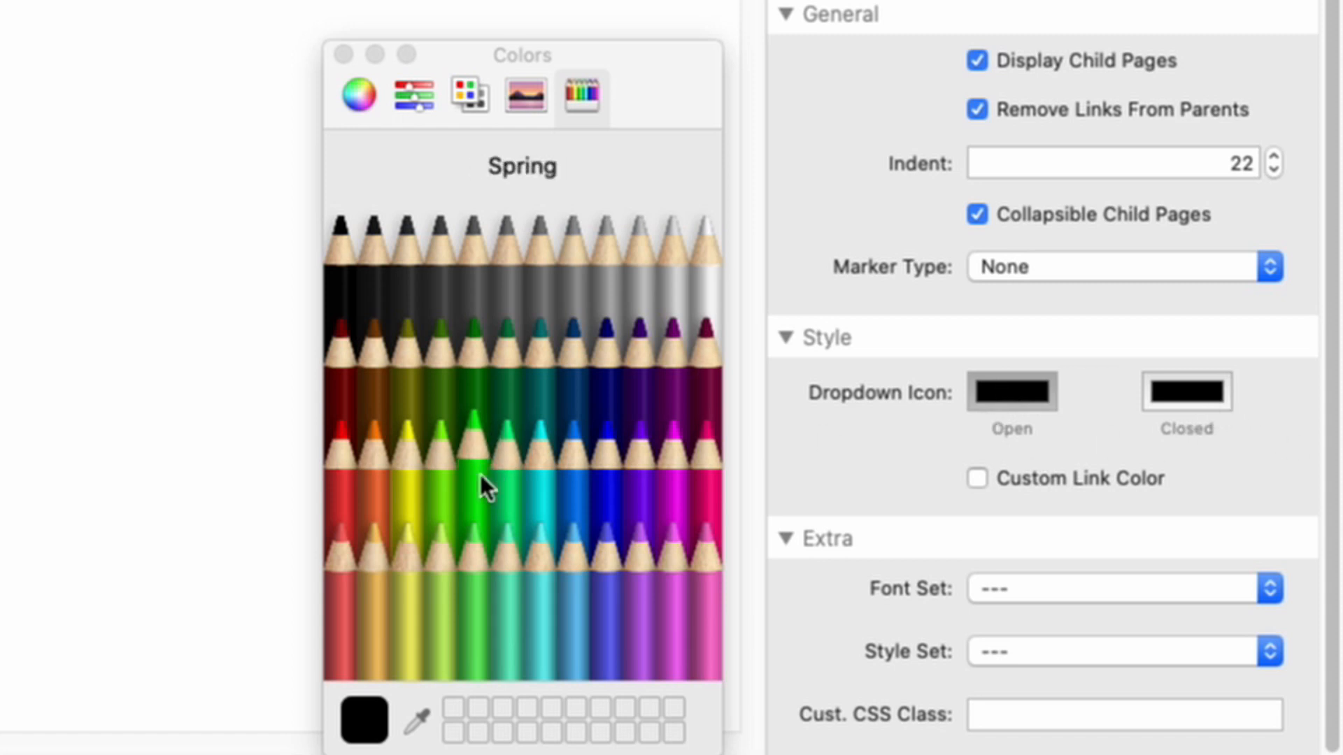
pyautogui.click(337, 383)
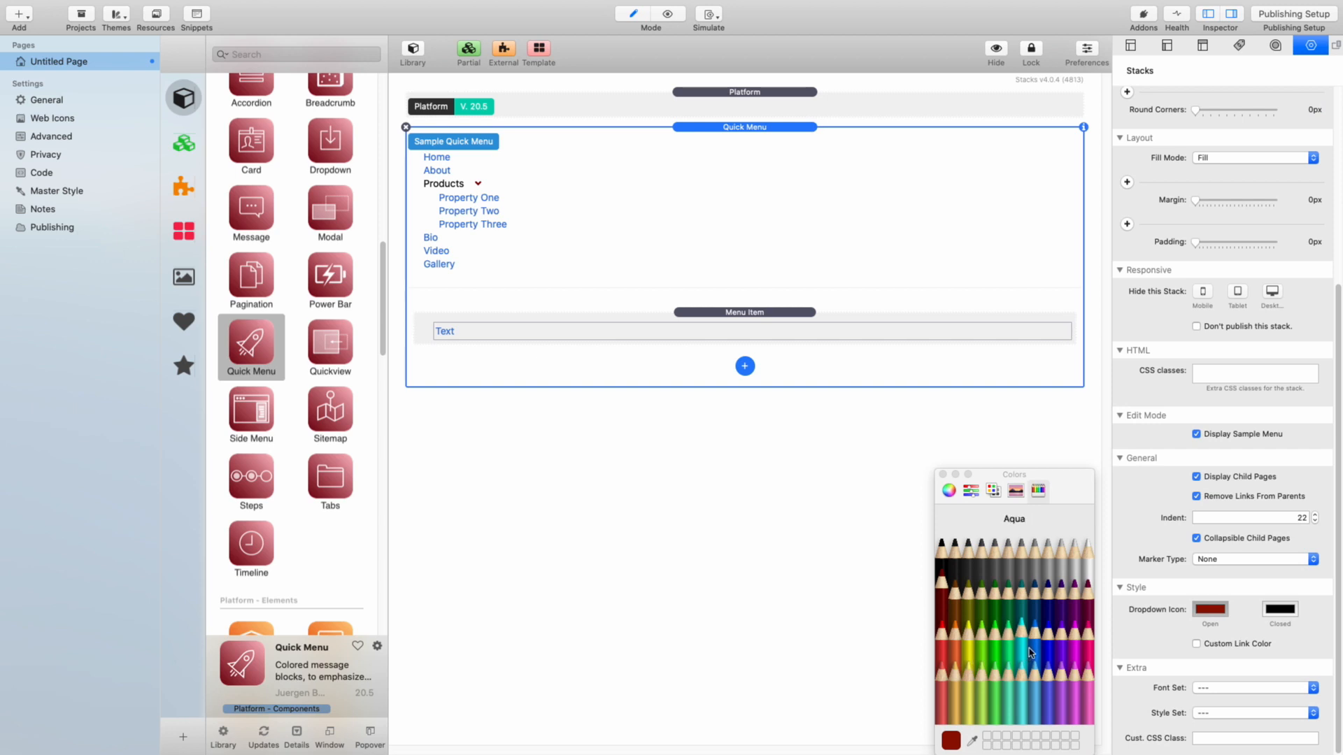
pyautogui.click(1037, 607)
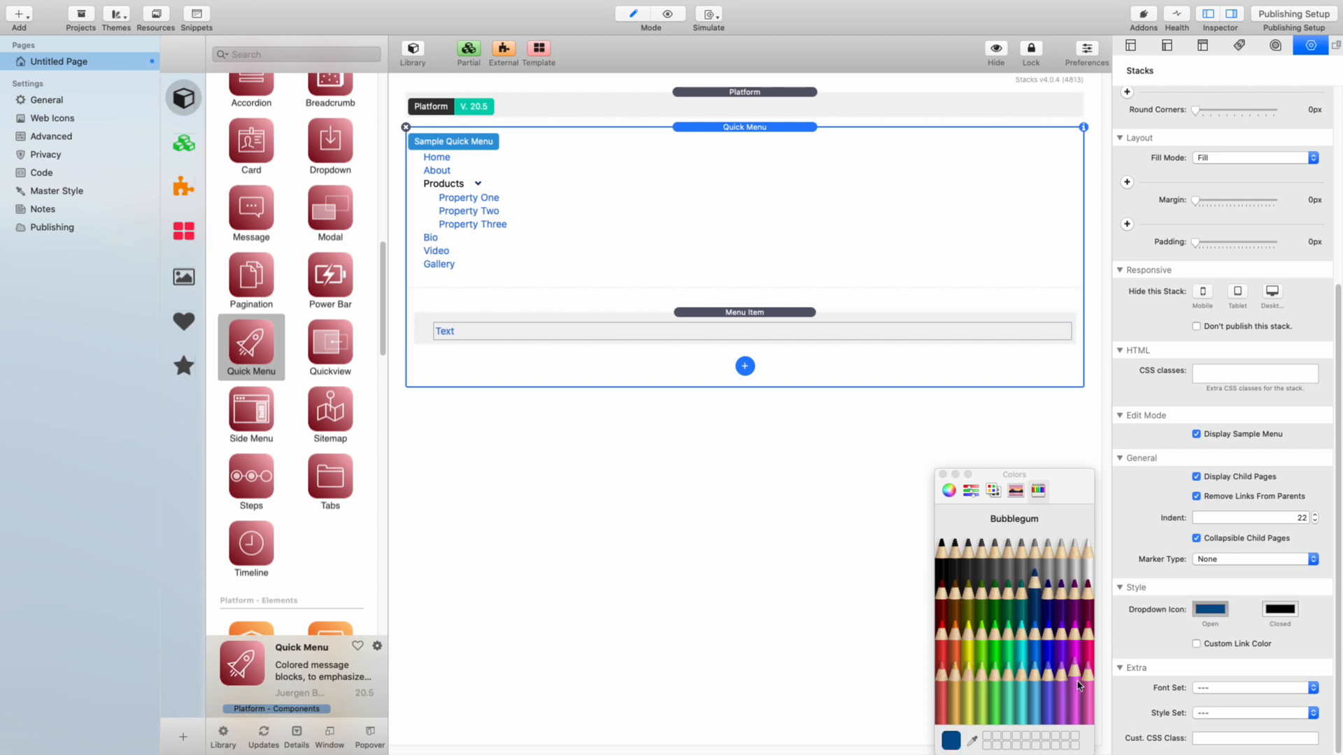
pyautogui.click(1078, 654)
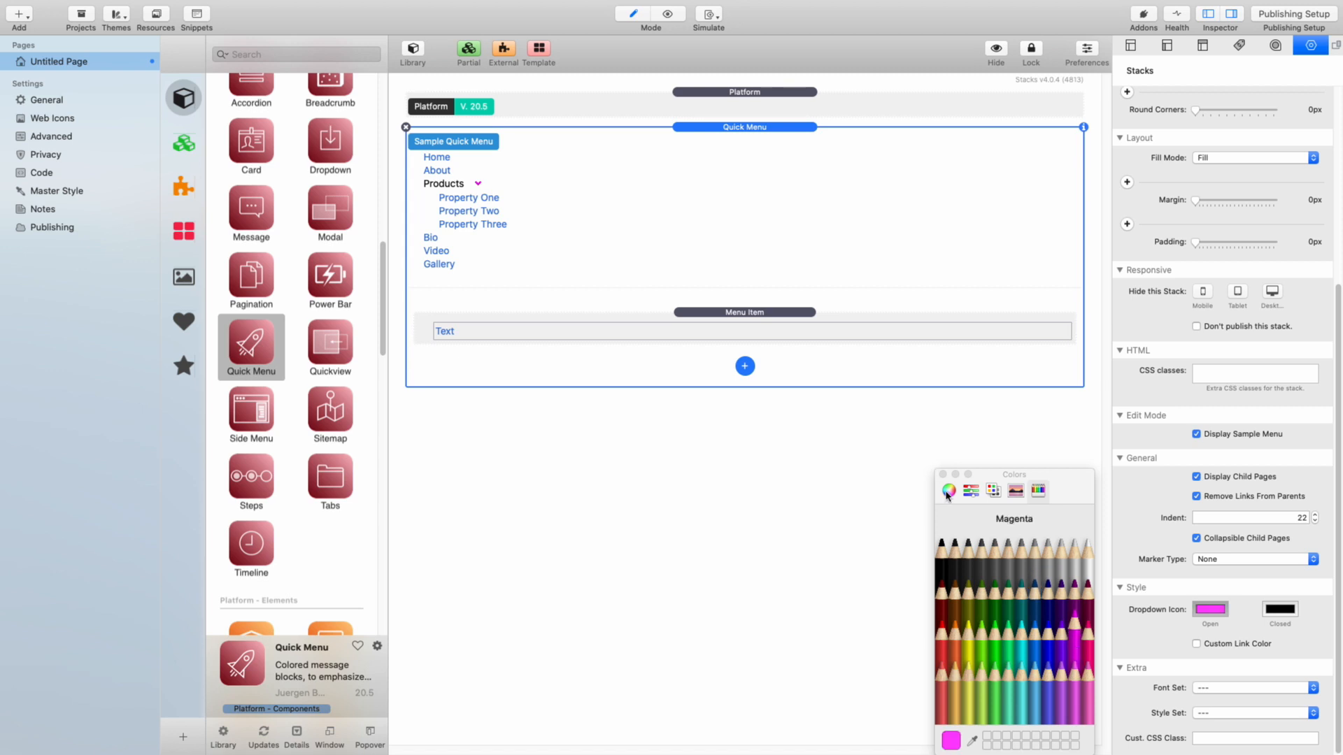
pyautogui.click(943, 474)
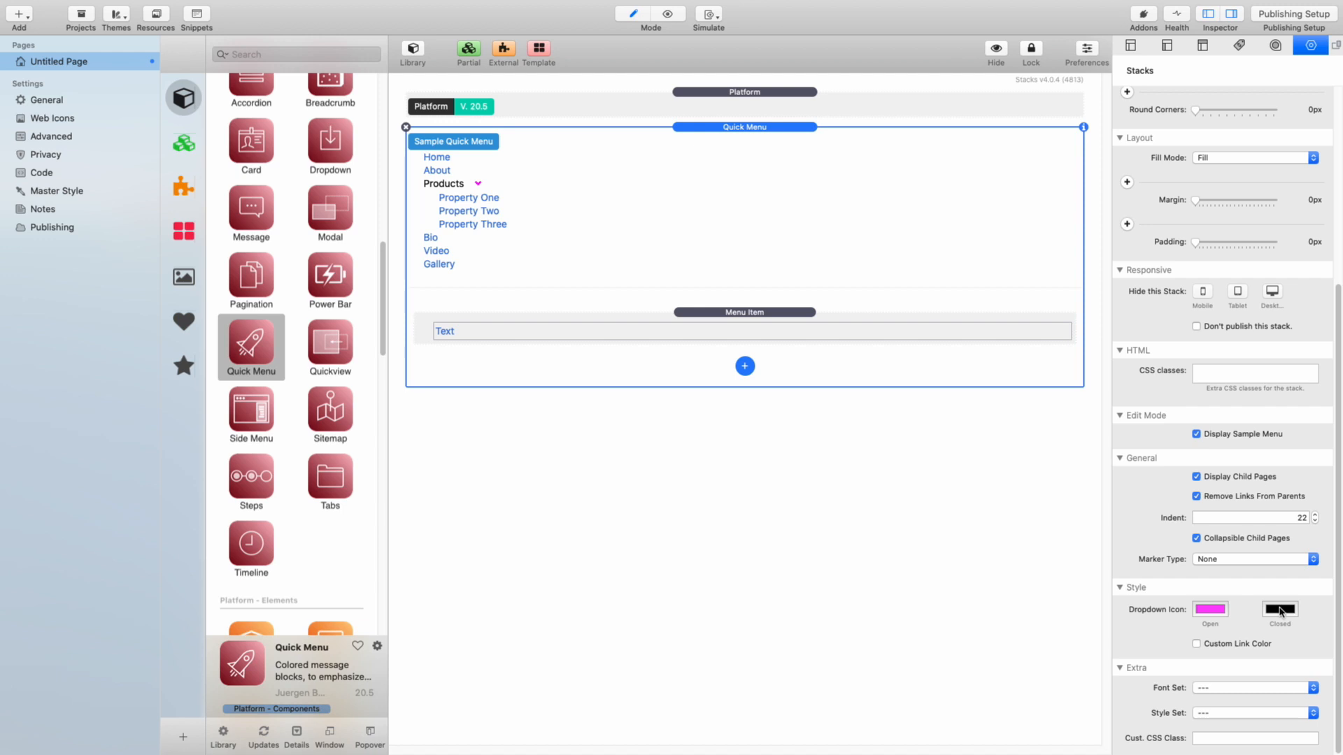
# Step: Set the Quick Menu's closed dropdown icon color to Fern green
pyautogui.click(1280, 609)
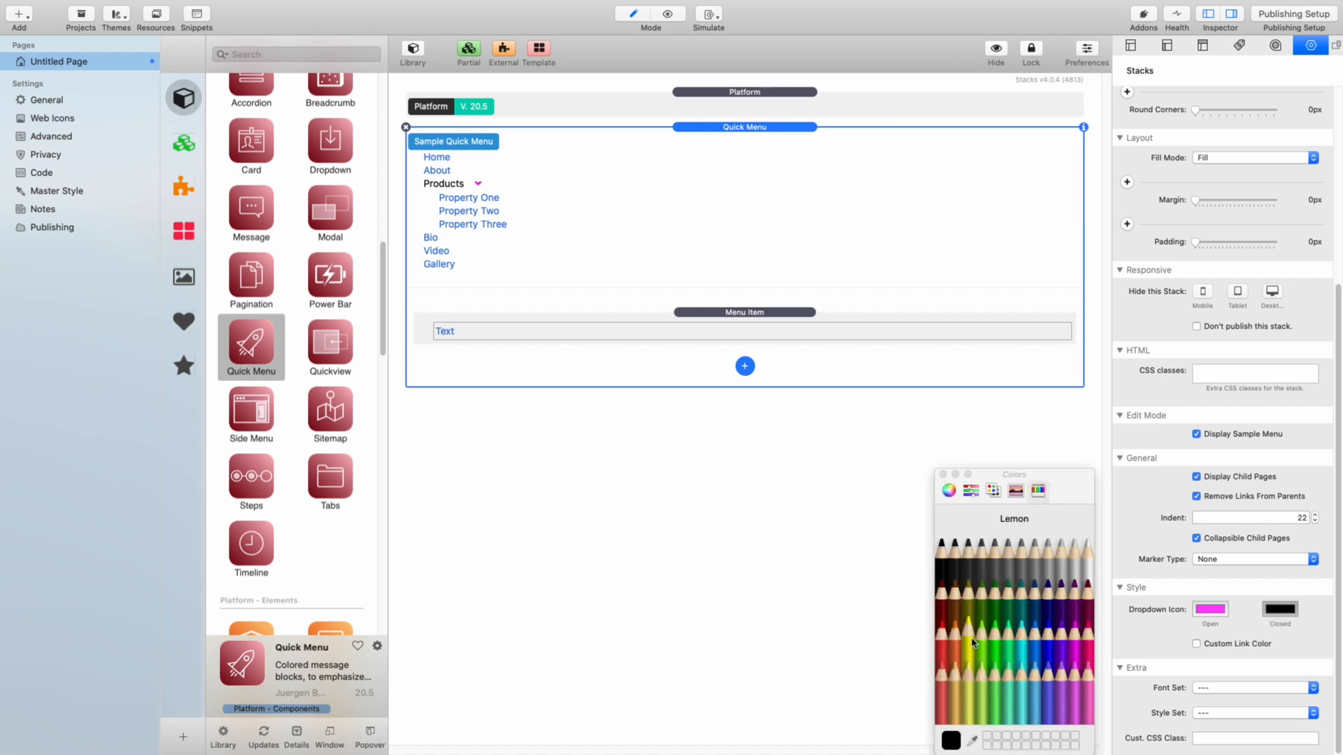
pyautogui.click(985, 624)
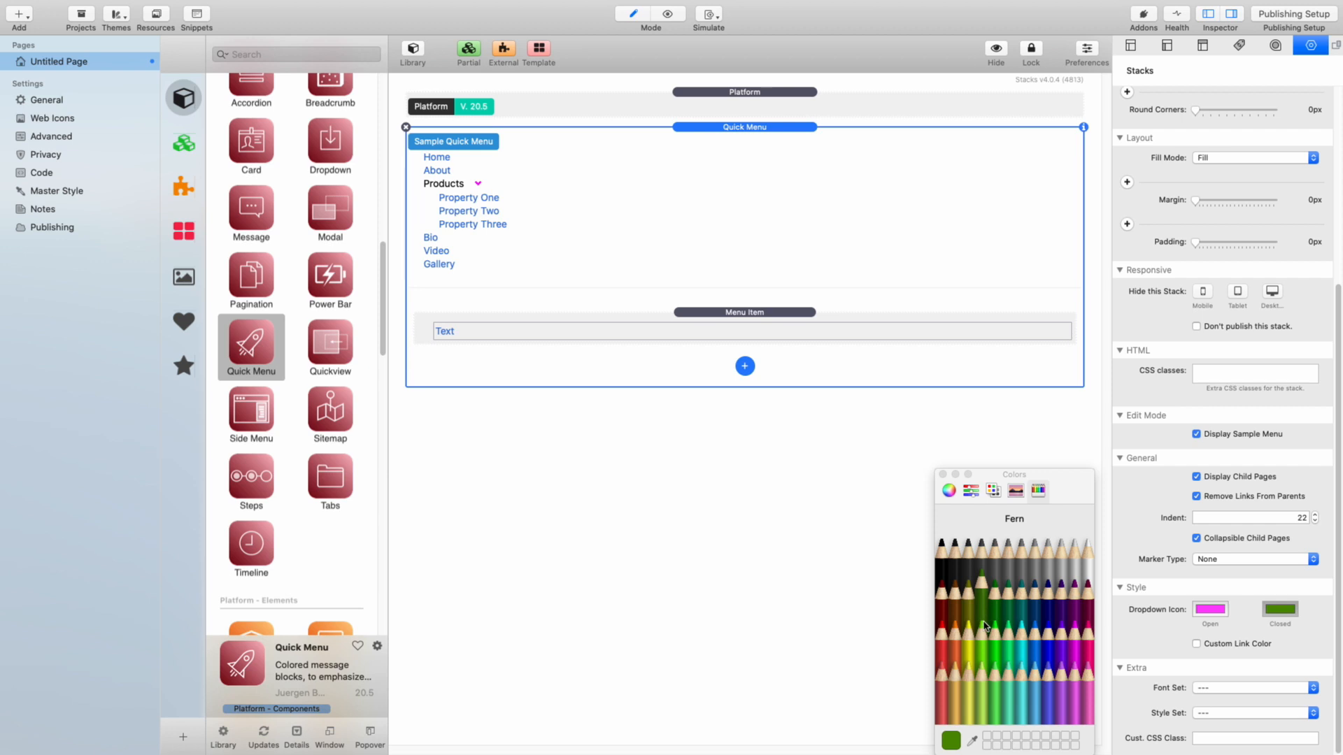
pyautogui.click(943, 475)
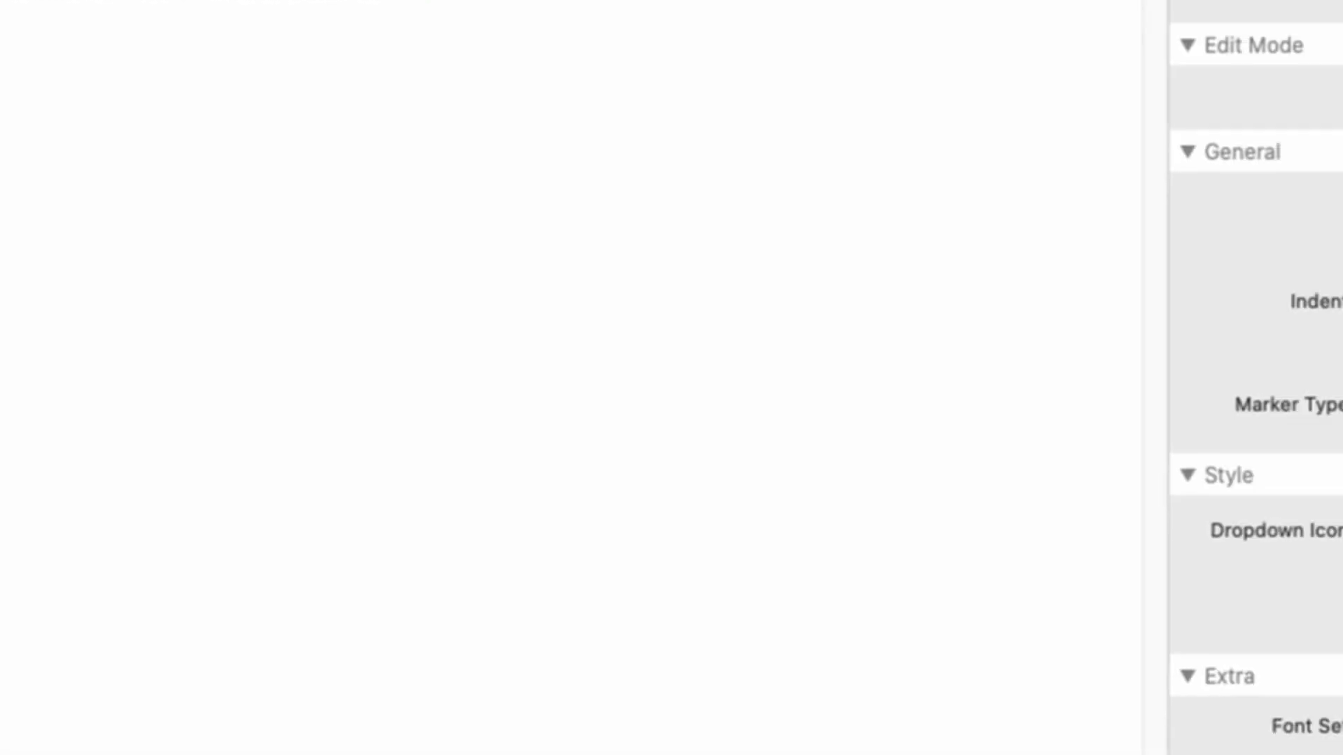
# Step: Review the available Font Set and Style Set choices for the Quick Menu without selecting any
pyautogui.click(1097, 572)
pyautogui.scroll(-3, 1099, 603)
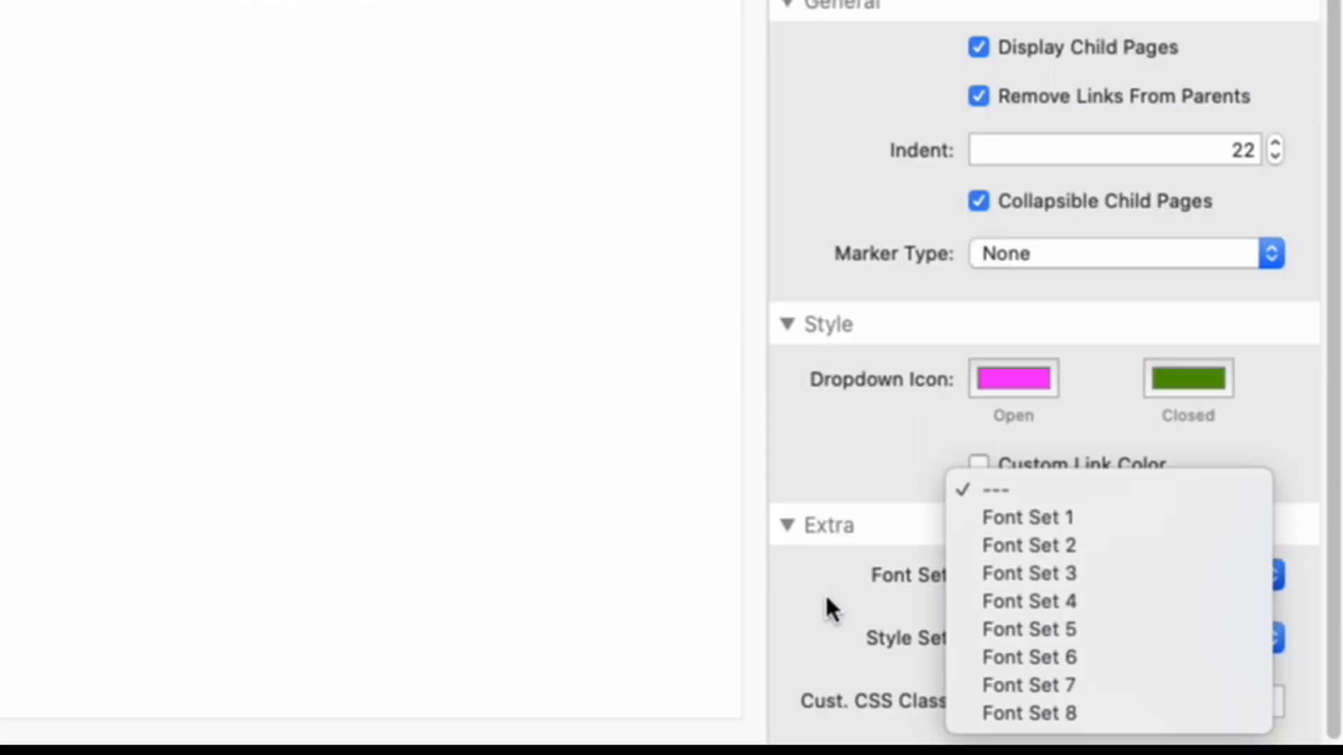
pyautogui.click(827, 600)
pyautogui.click(1084, 636)
pyautogui.scroll(-3, 1039, 686)
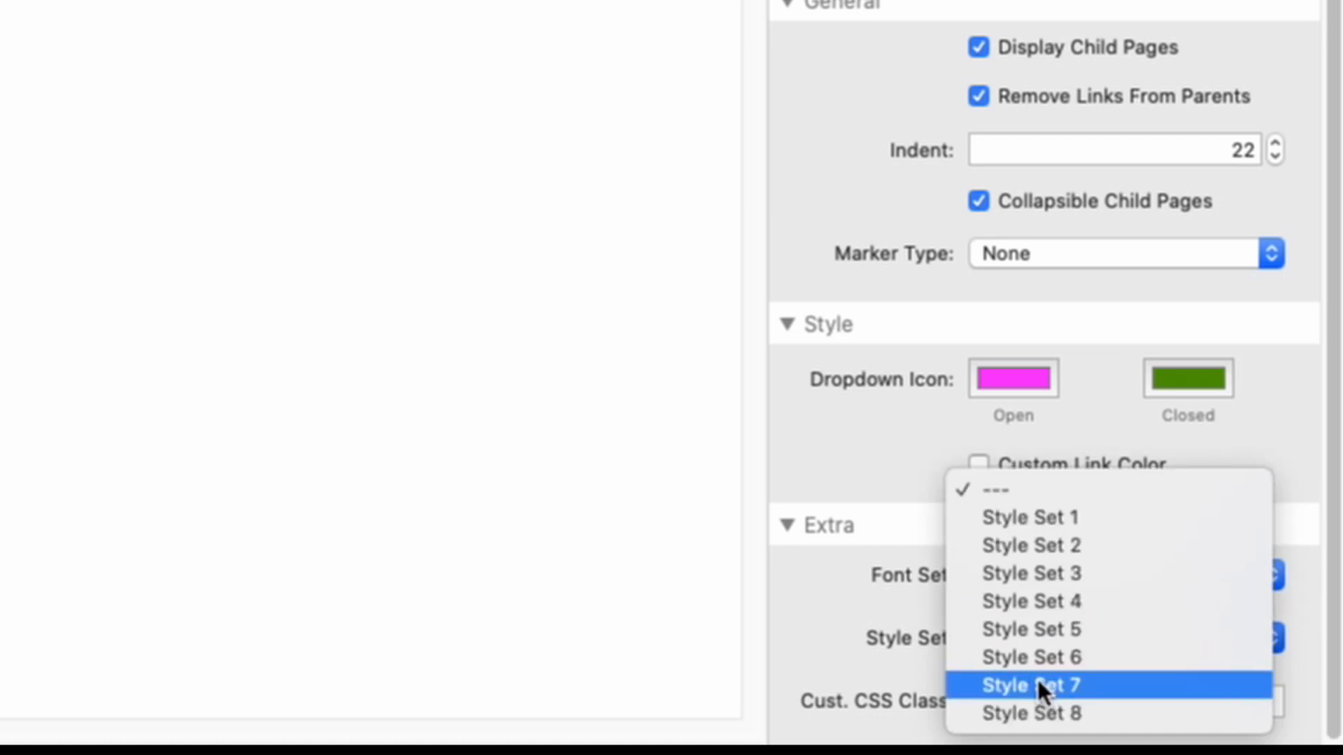
pyautogui.click(814, 607)
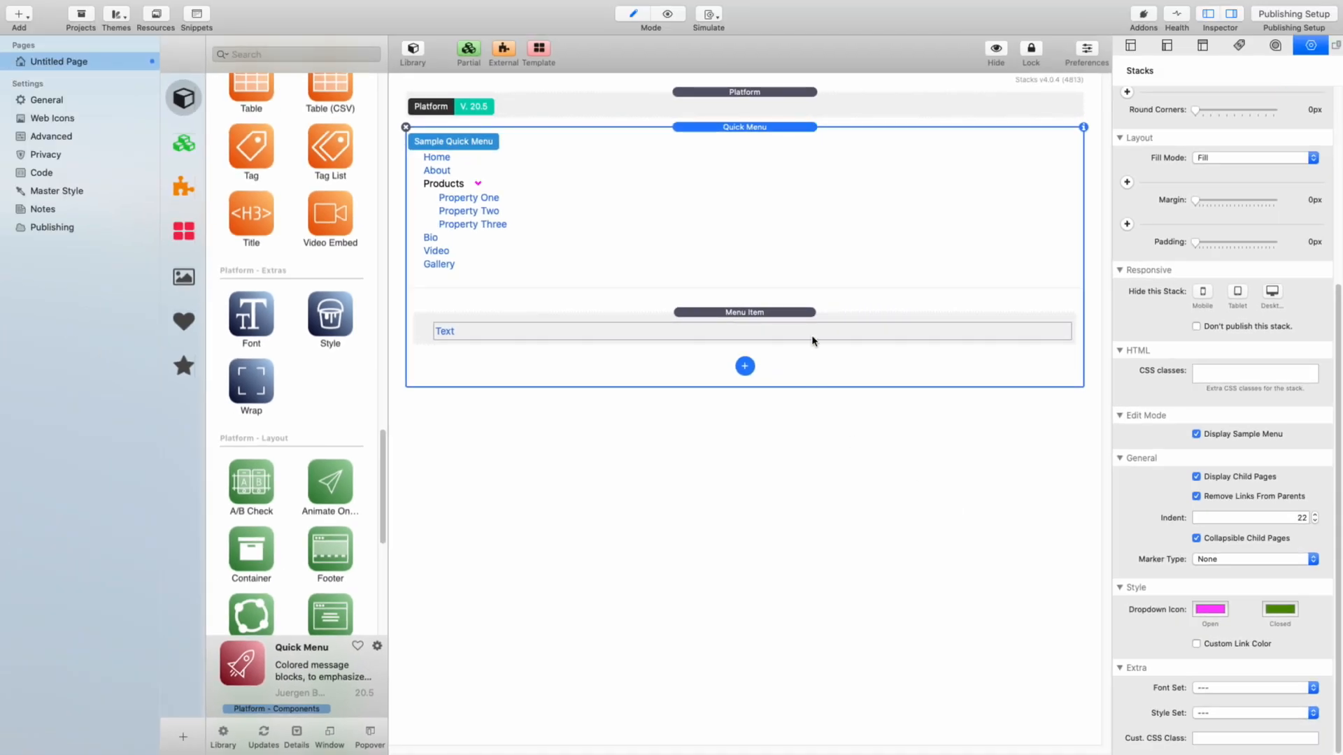
# Step: Add three more menu items to the Quick Menu
pyautogui.click(525, 85)
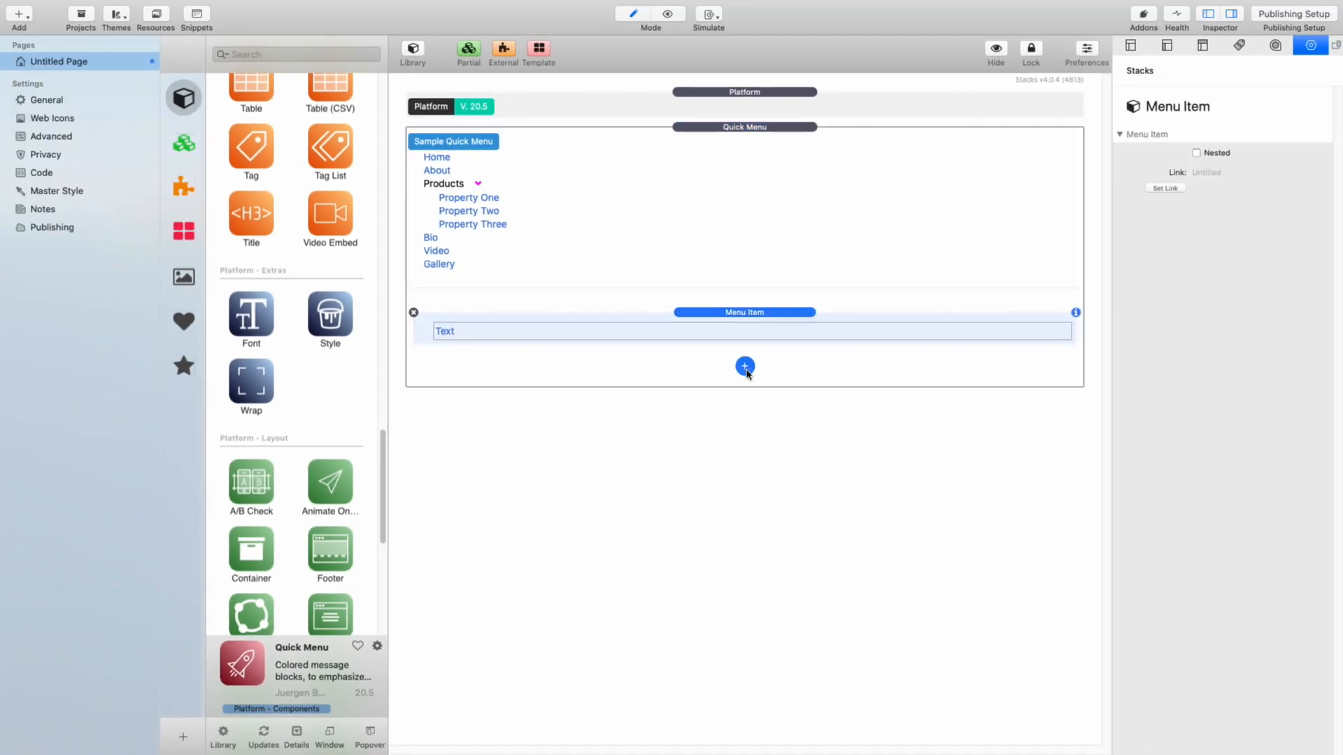
pyautogui.click(751, 370)
pyautogui.click(745, 409)
pyautogui.click(746, 451)
# Step: Make the first menu item nested and add a submenu with three menu items to it
pyautogui.click(753, 314)
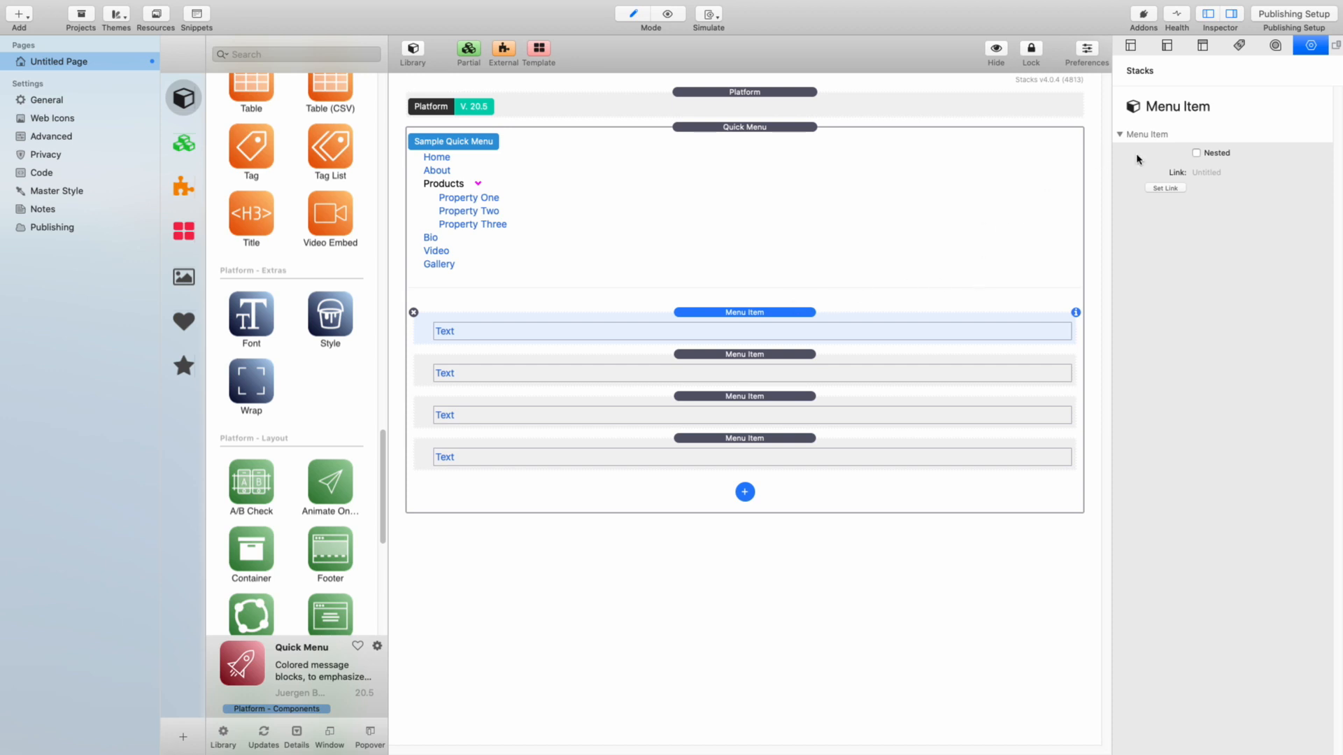
pyautogui.click(1198, 155)
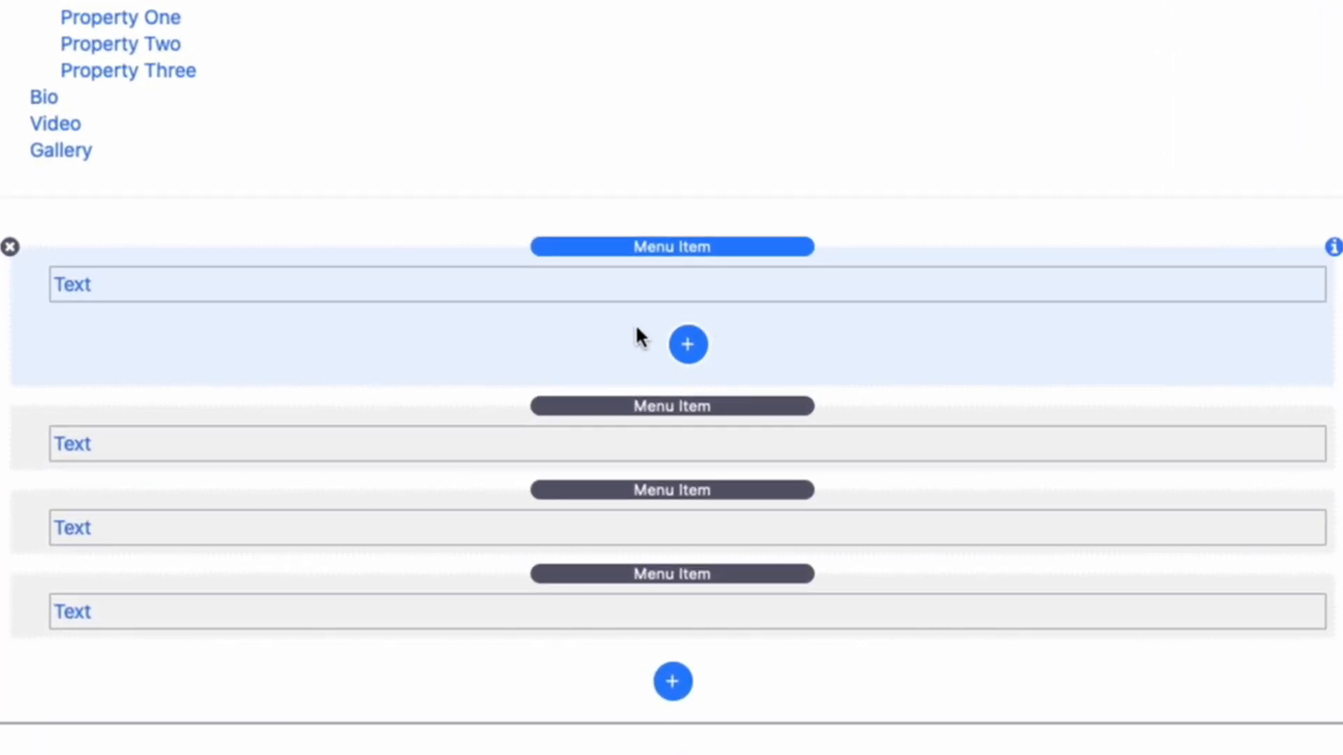
pyautogui.click(690, 346)
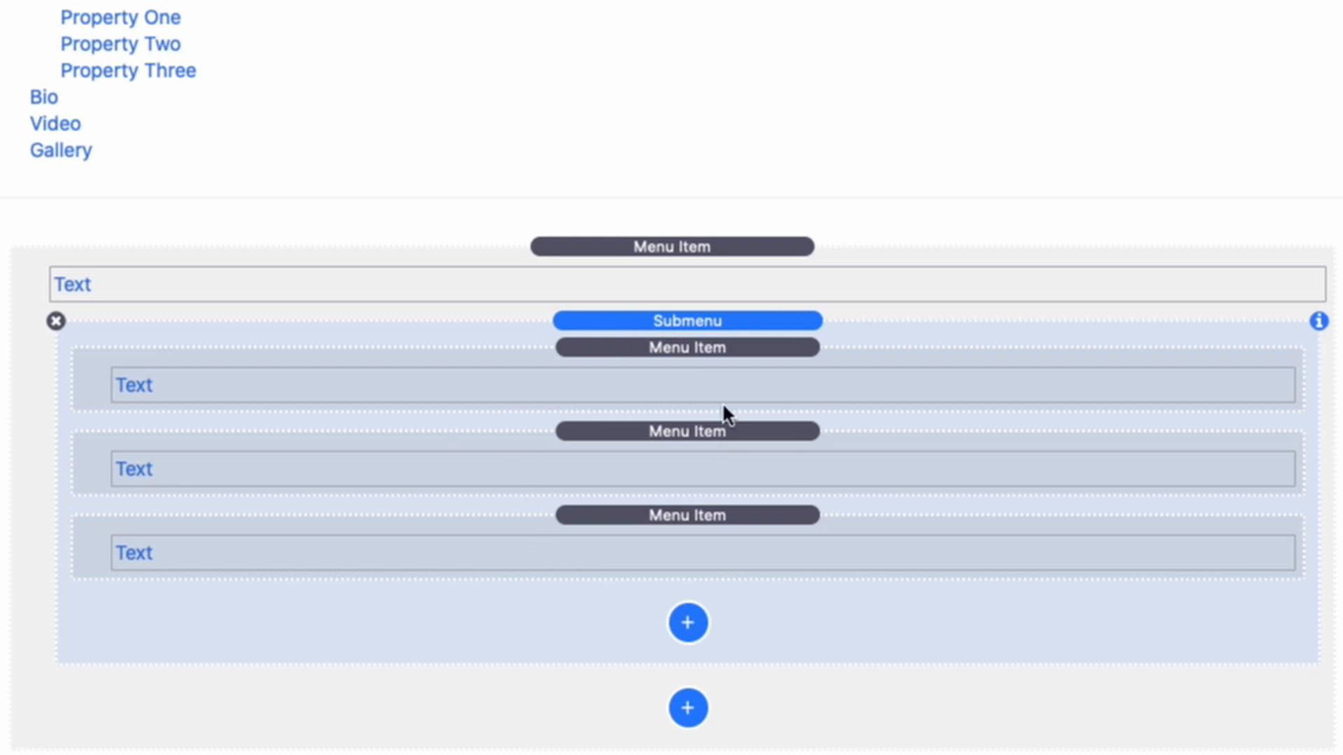
# Step: Try the Nested option on the submenu's first menu item, and delete that item from the submenu
pyautogui.click(720, 348)
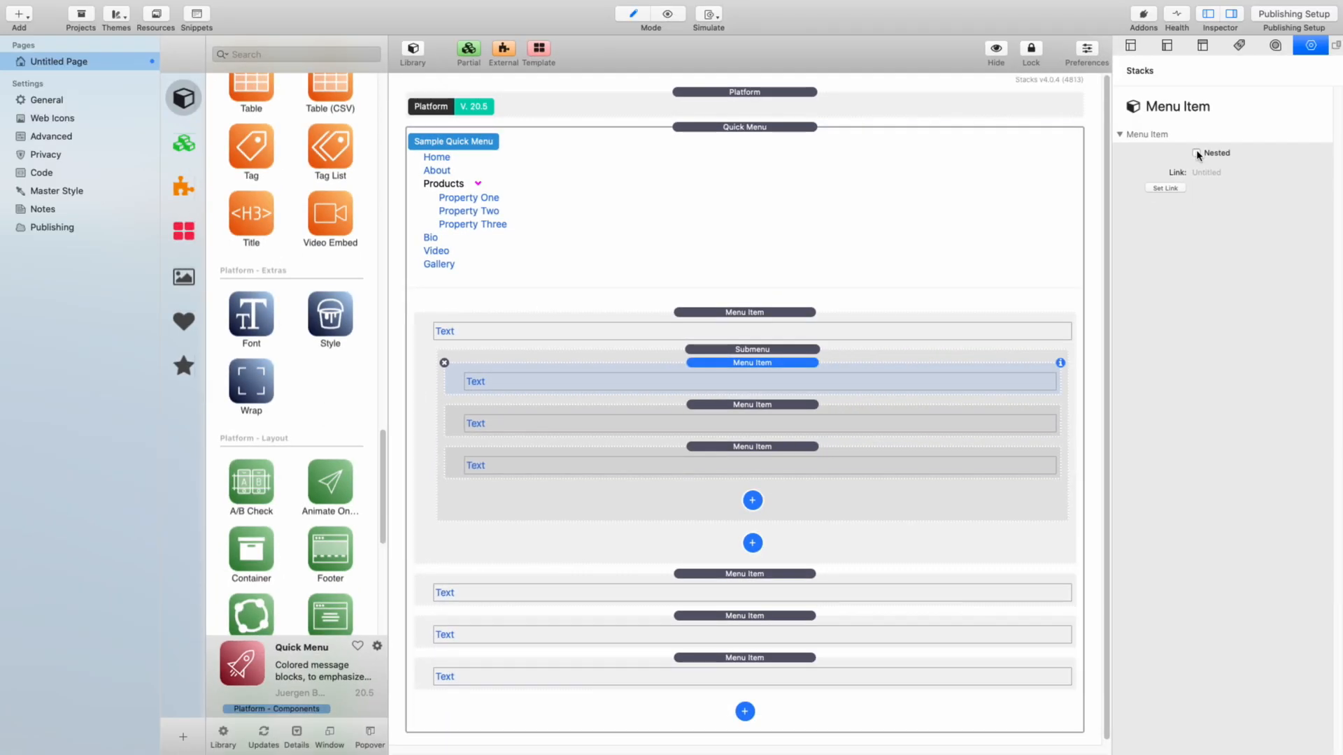
pyautogui.click(1197, 154)
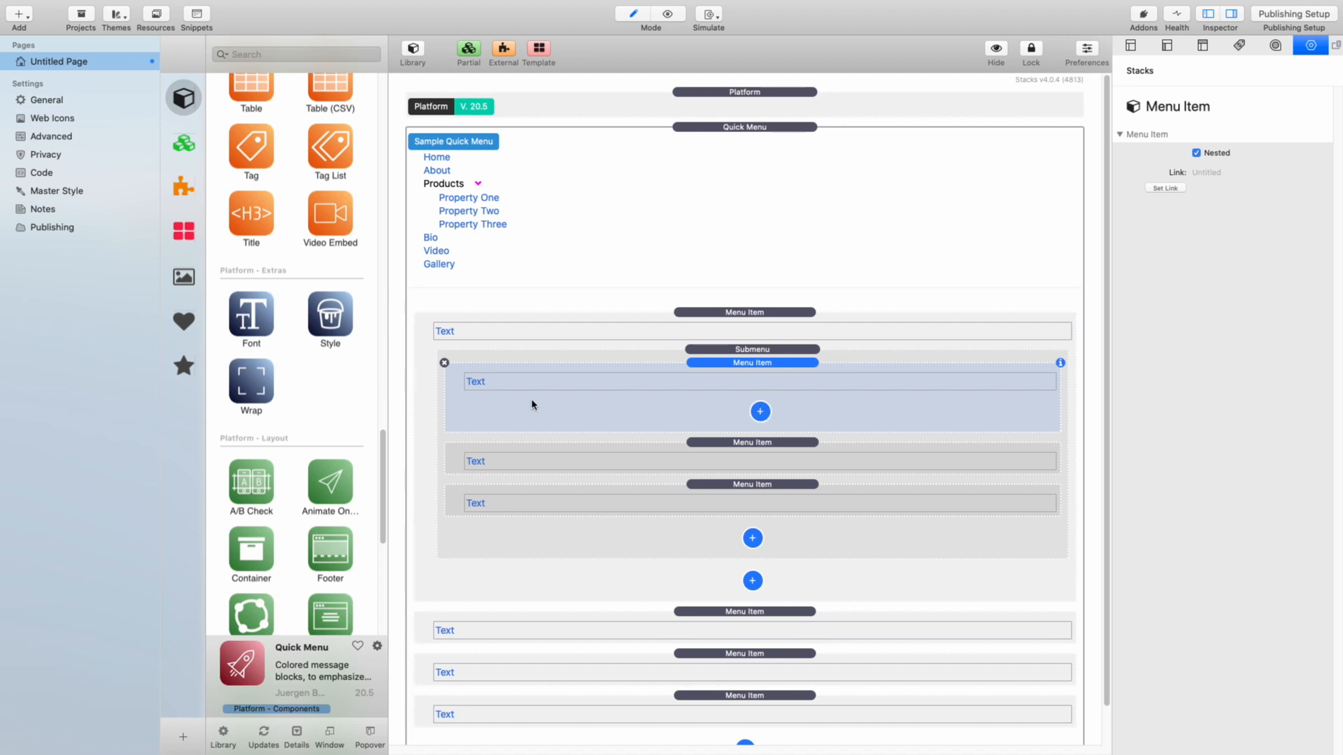
pyautogui.click(445, 363)
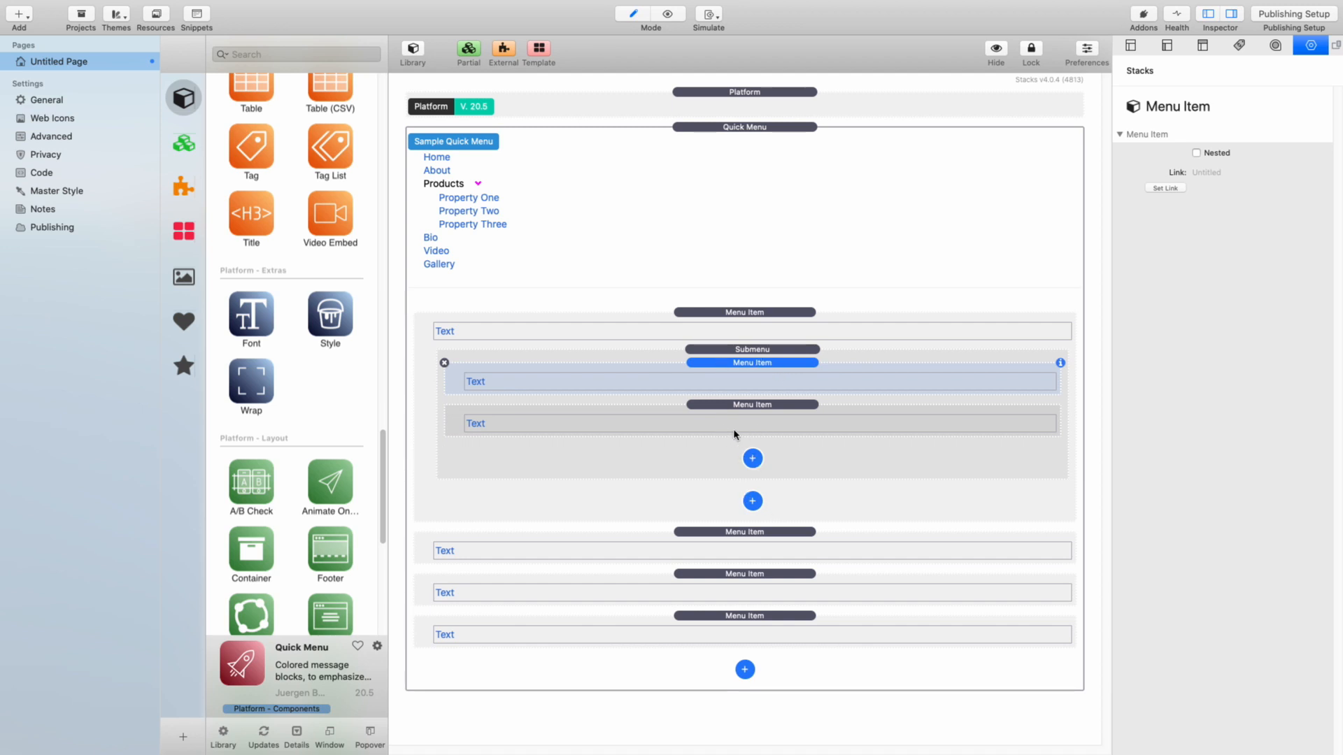
# Step: Replace the placeholder text of the first top-level menu item with "Menu 1"
pyautogui.doubleClick(448, 334)
pyautogui.press('super+a')
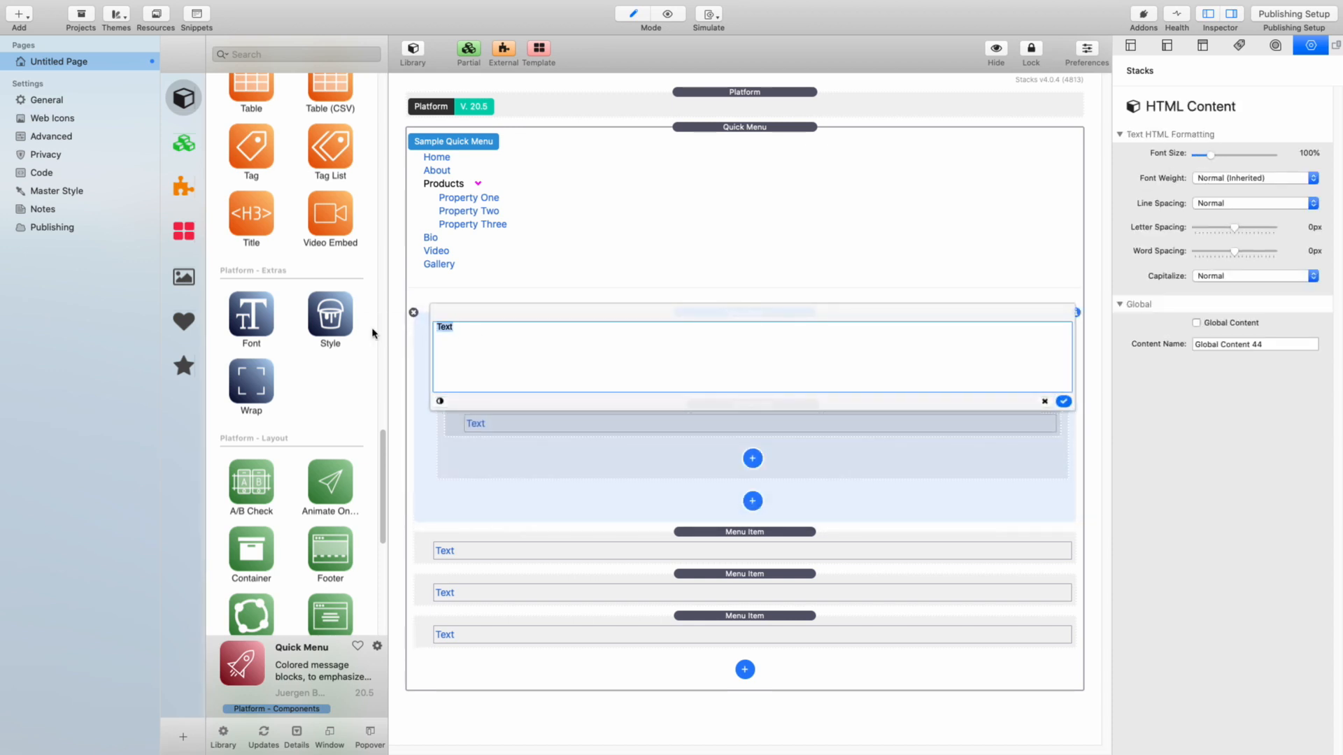
pyautogui.write('M')
pyautogui.click(1063, 402)
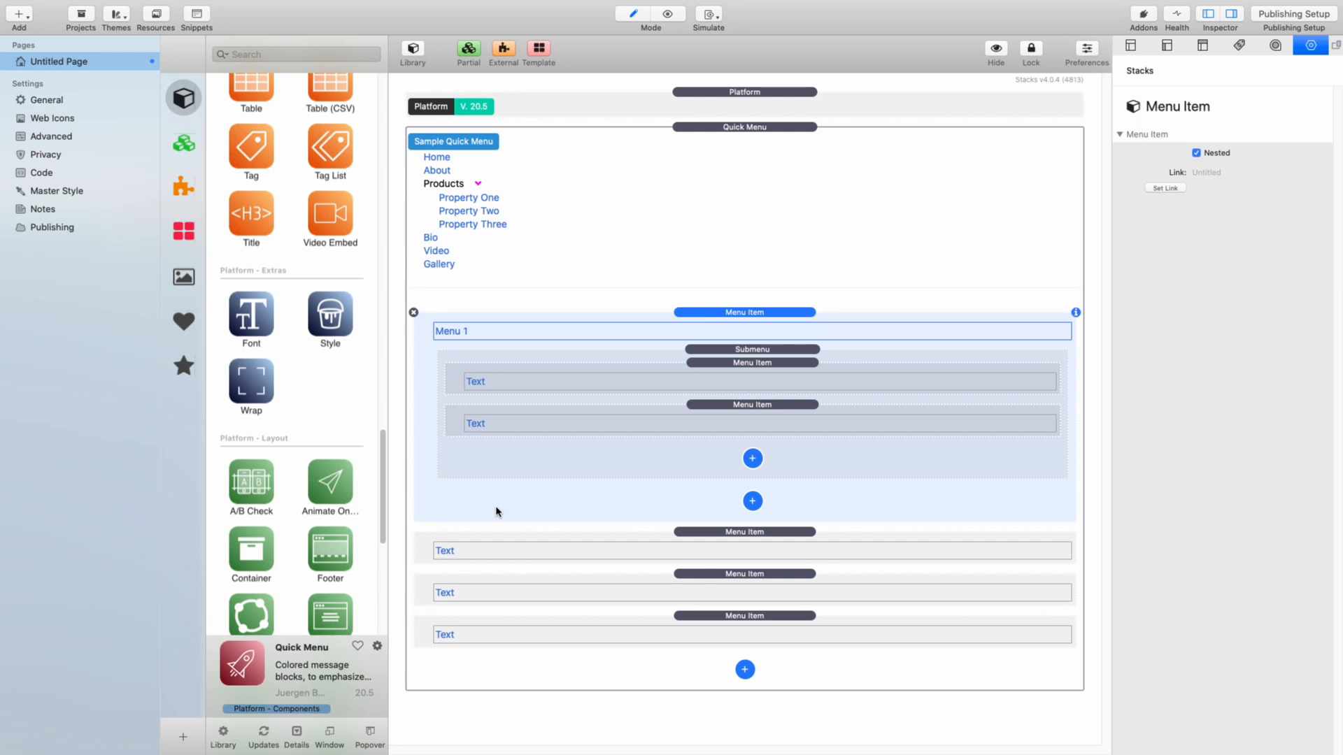
# Step: Label the remaining three top-level menu items "Menu 2", "Menu 3" and "Menu 4" in order
pyautogui.doubleClick(464, 552)
pyautogui.write('Men')
pyautogui.click(1064, 620)
pyautogui.doubleClick(594, 589)
pyautogui.write('Menu 3')
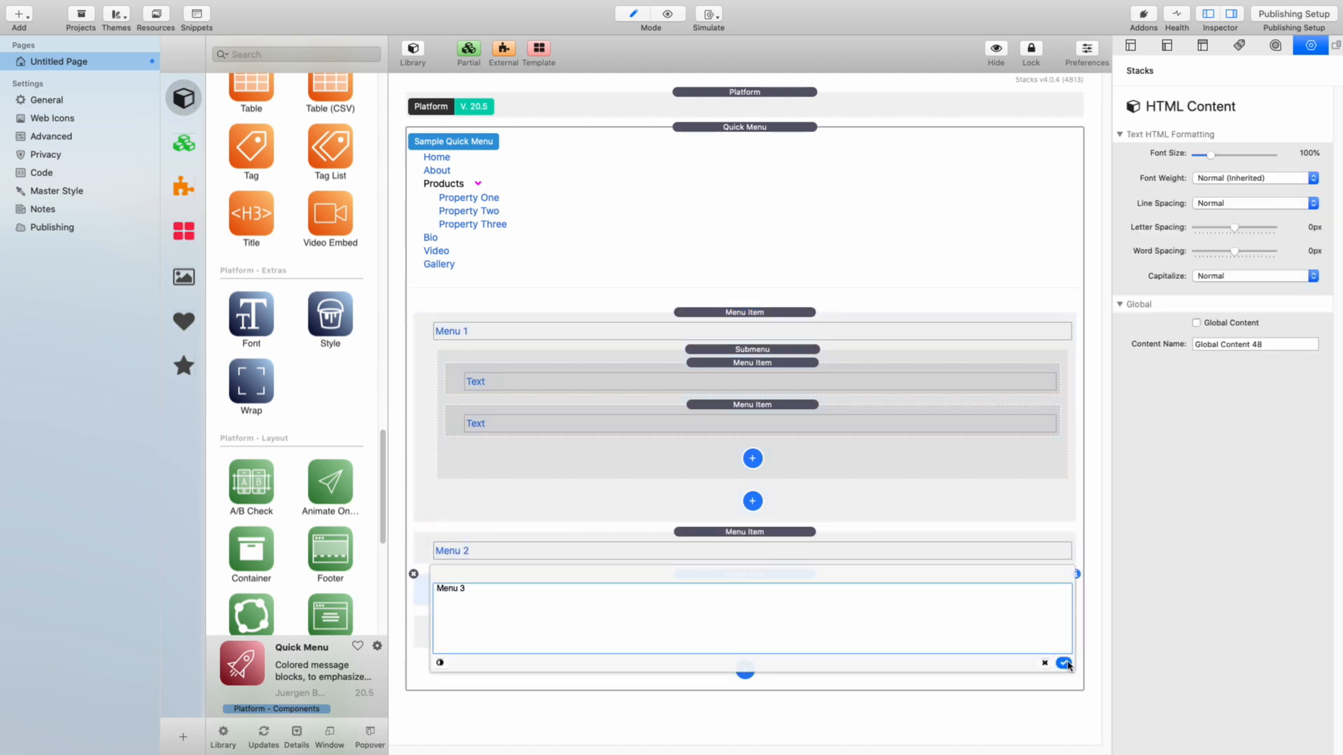
pyautogui.click(1065, 663)
pyautogui.doubleClick(584, 633)
pyautogui.write('Menu 4')
pyautogui.click(1063, 705)
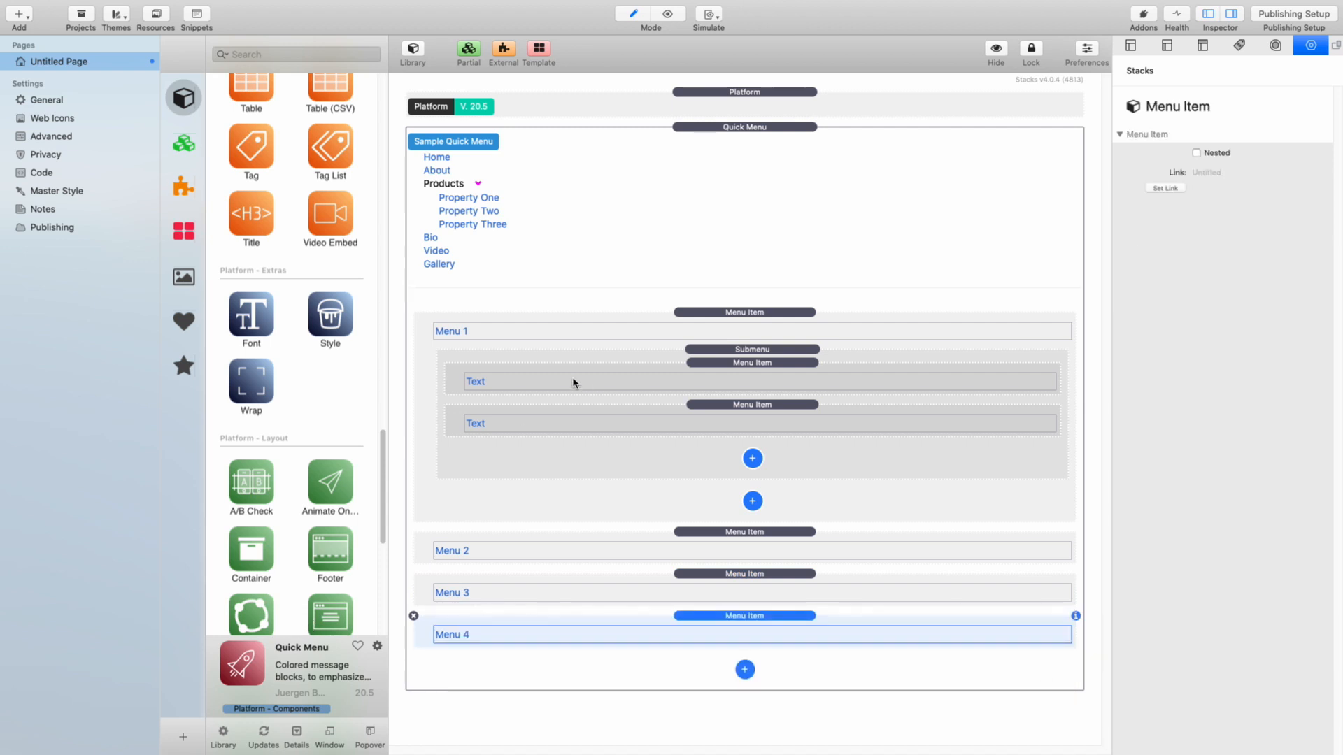
# Step: Label the two items in Menu 1's submenu "Submenu 1" and "Submenu 2"
pyautogui.doubleClick(574, 382)
pyautogui.write('Submenu 1')
pyautogui.press('Tab')
pyautogui.write('Submenu 2')
pyautogui.click(1047, 494)
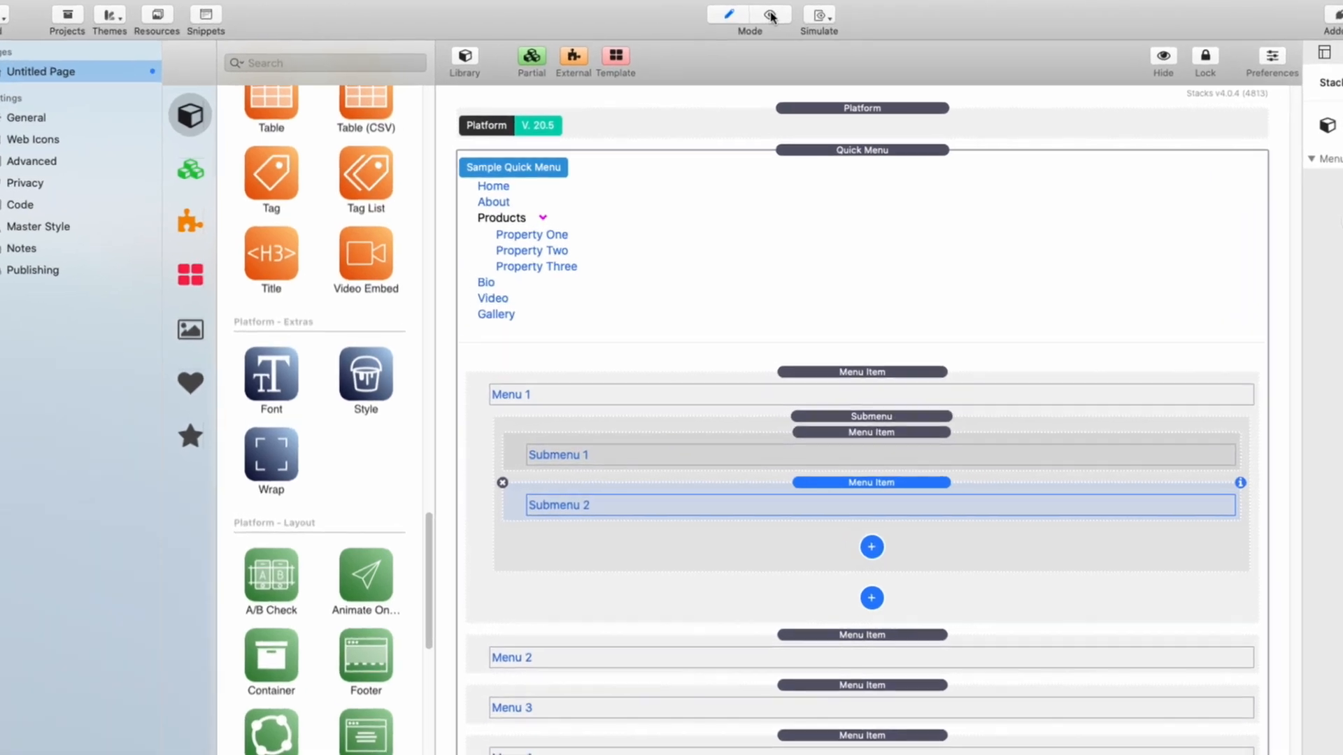
# Step: Preview the page and expand and collapse Menu 1 to check its submenu
pyautogui.click(668, 16)
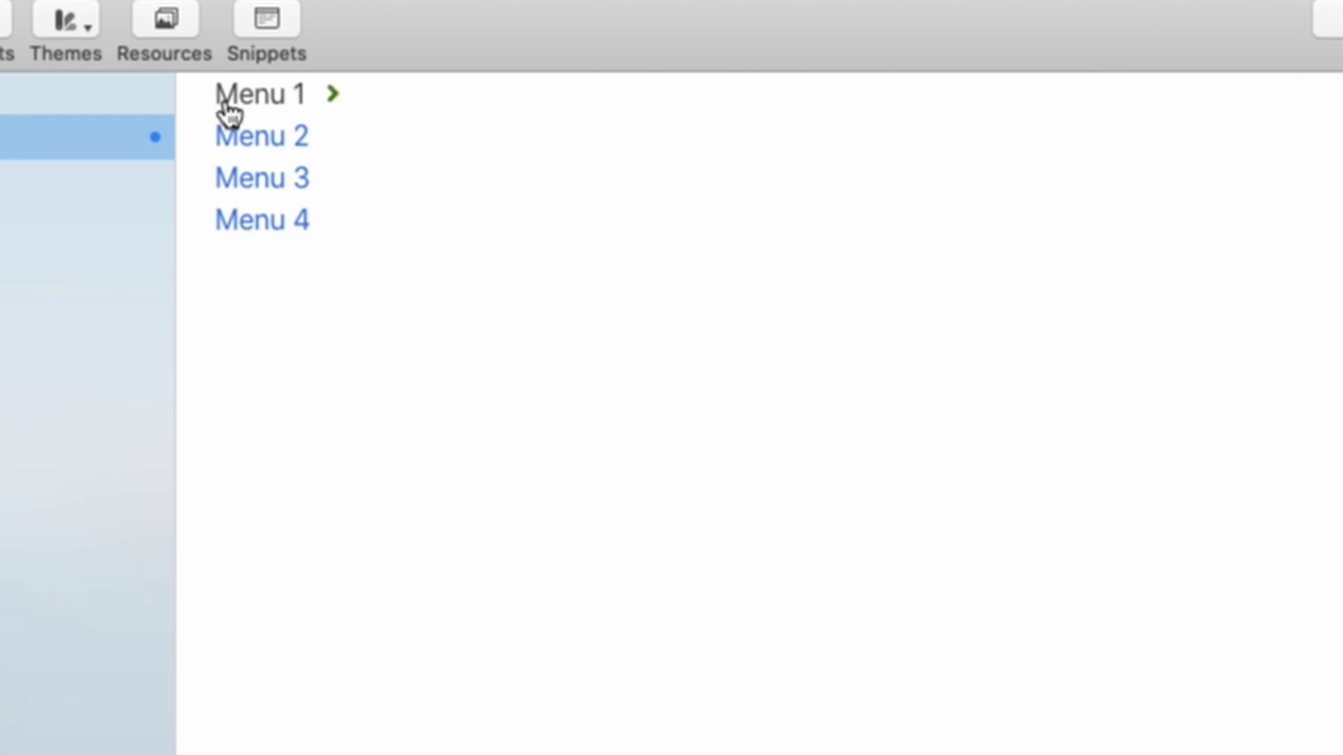
pyautogui.click(284, 95)
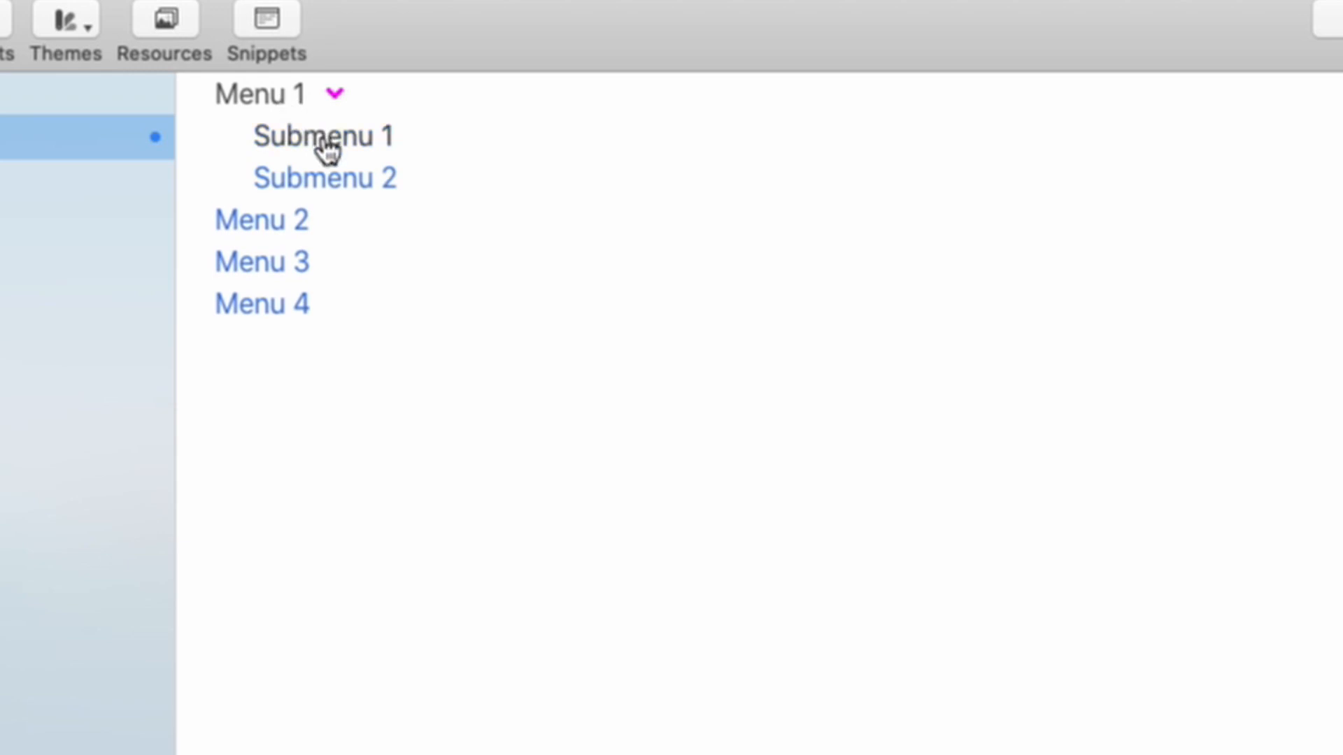
pyautogui.click(255, 98)
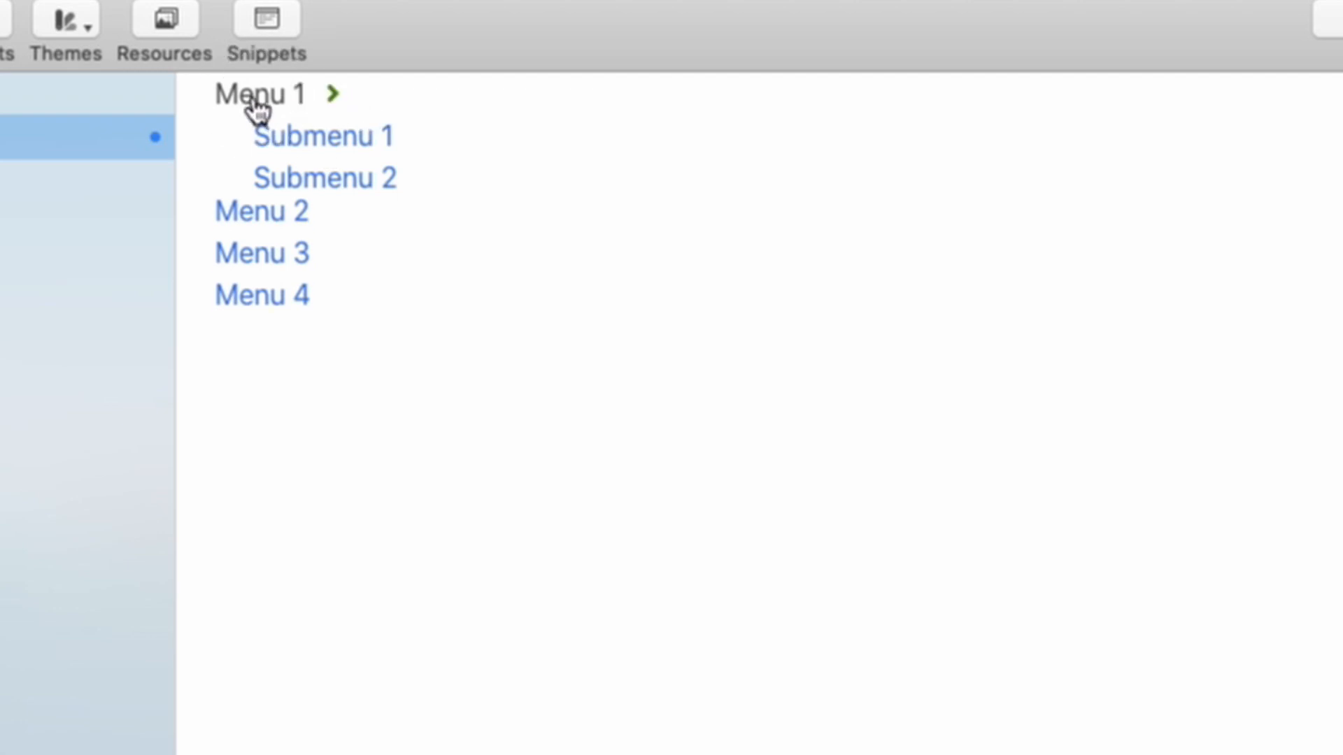
pyautogui.click(254, 98)
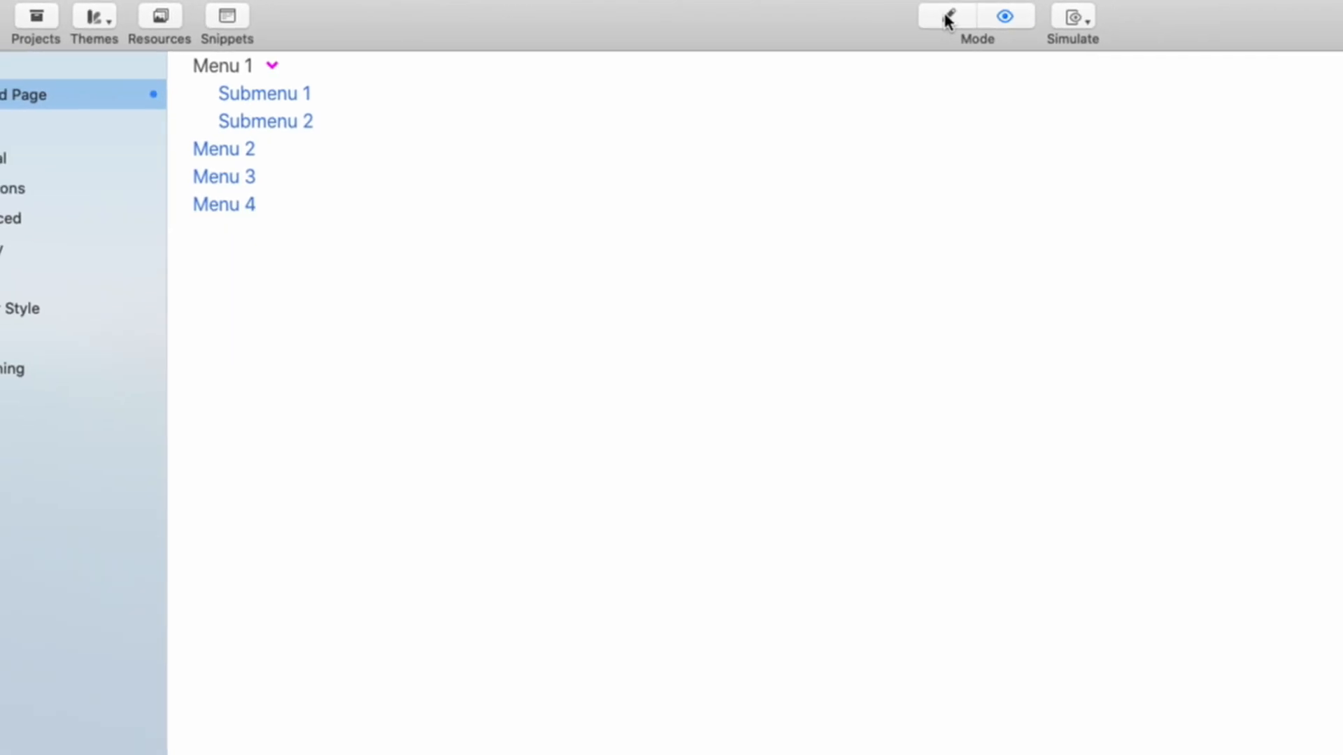
# Step: Return to editing, turn off Remove Links From Parents for the Quick Menu stack, and preview the page
pyautogui.click(945, 19)
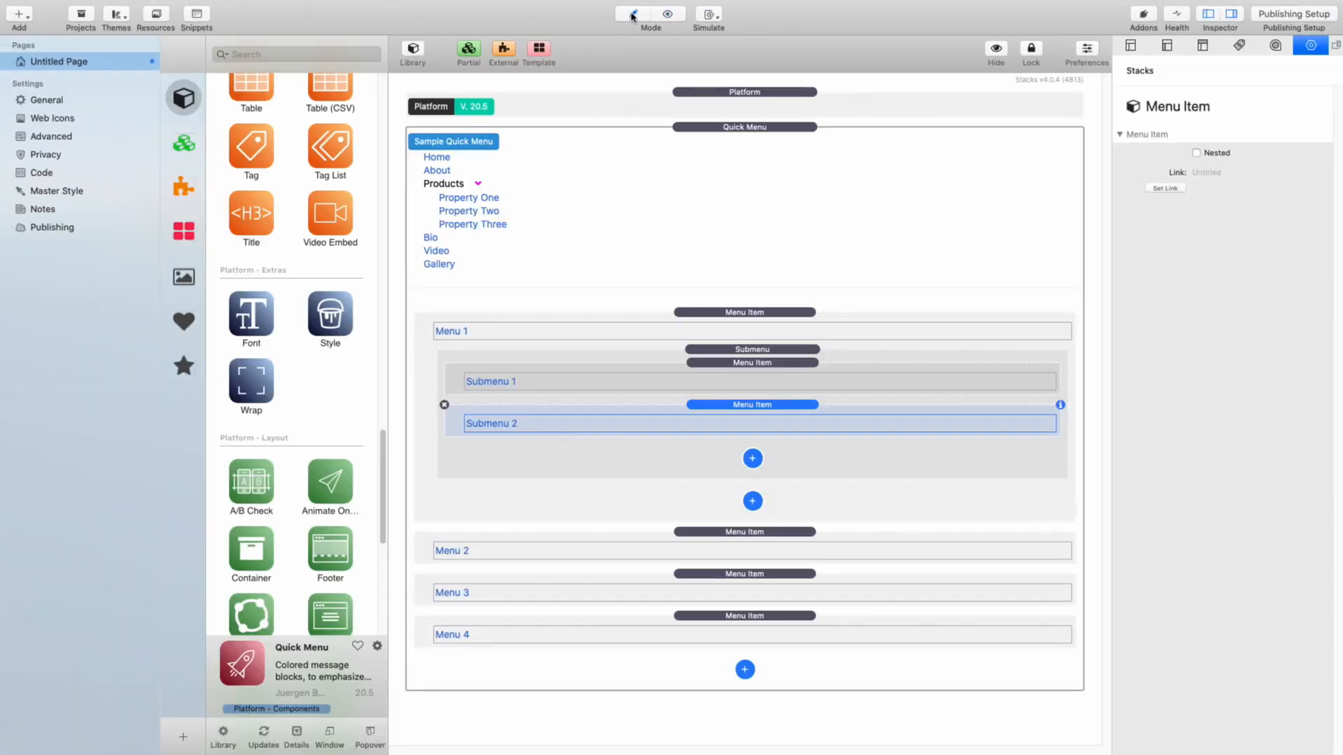
pyautogui.click(742, 128)
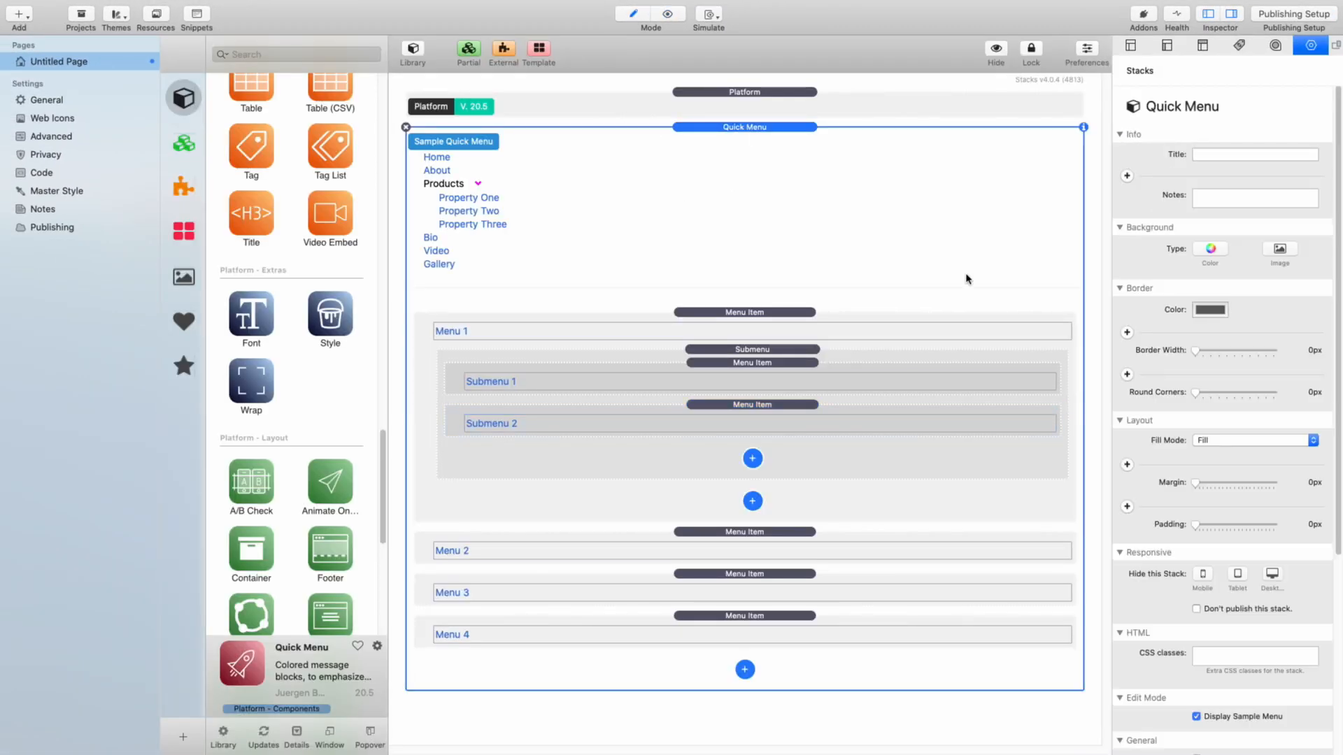
pyautogui.scroll(-5, 1217, 426)
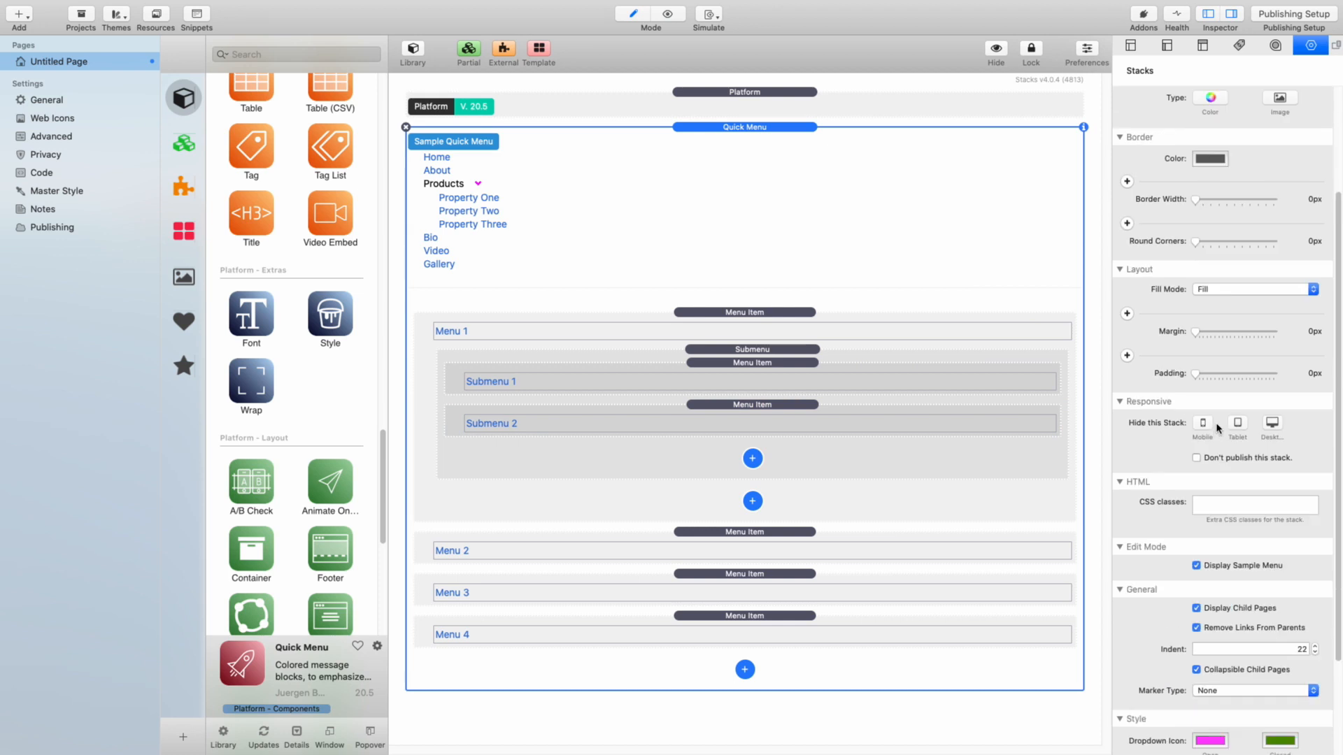
pyautogui.scroll(-1, 1216, 424)
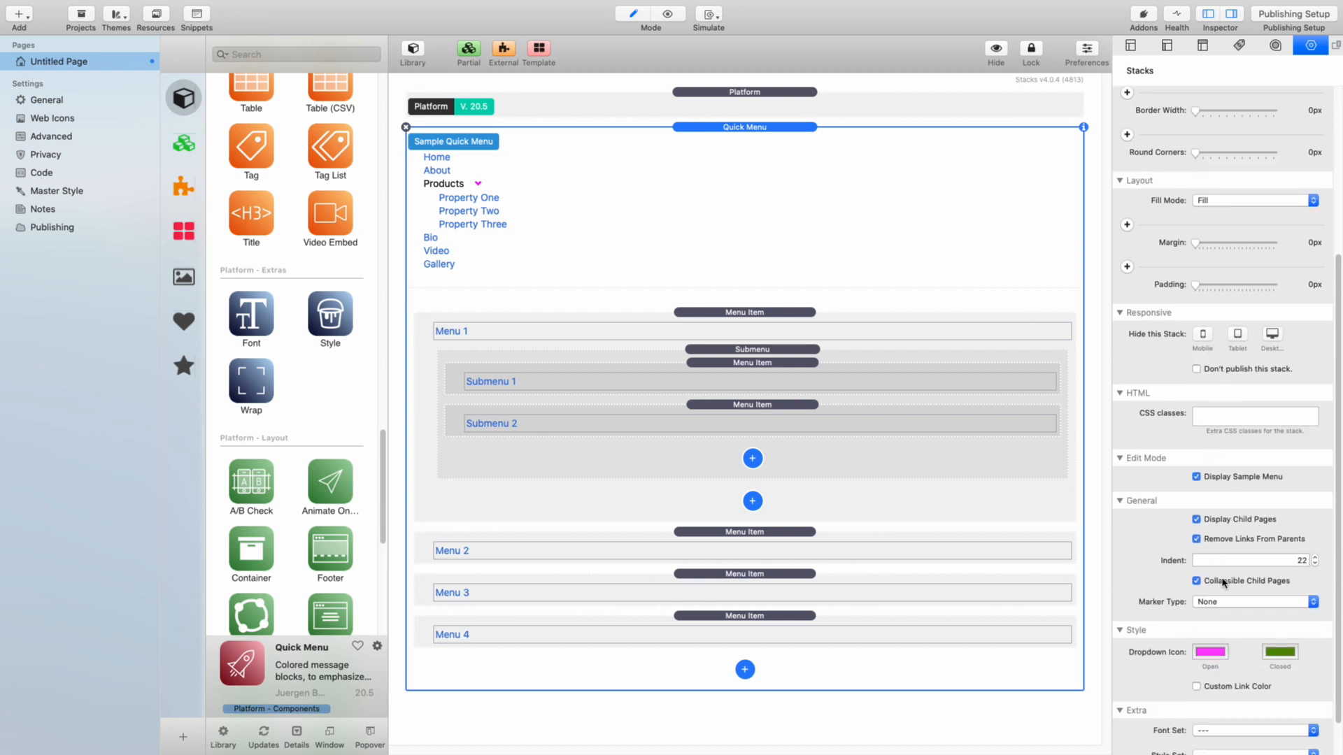
pyautogui.scroll(-1, 1142, 548)
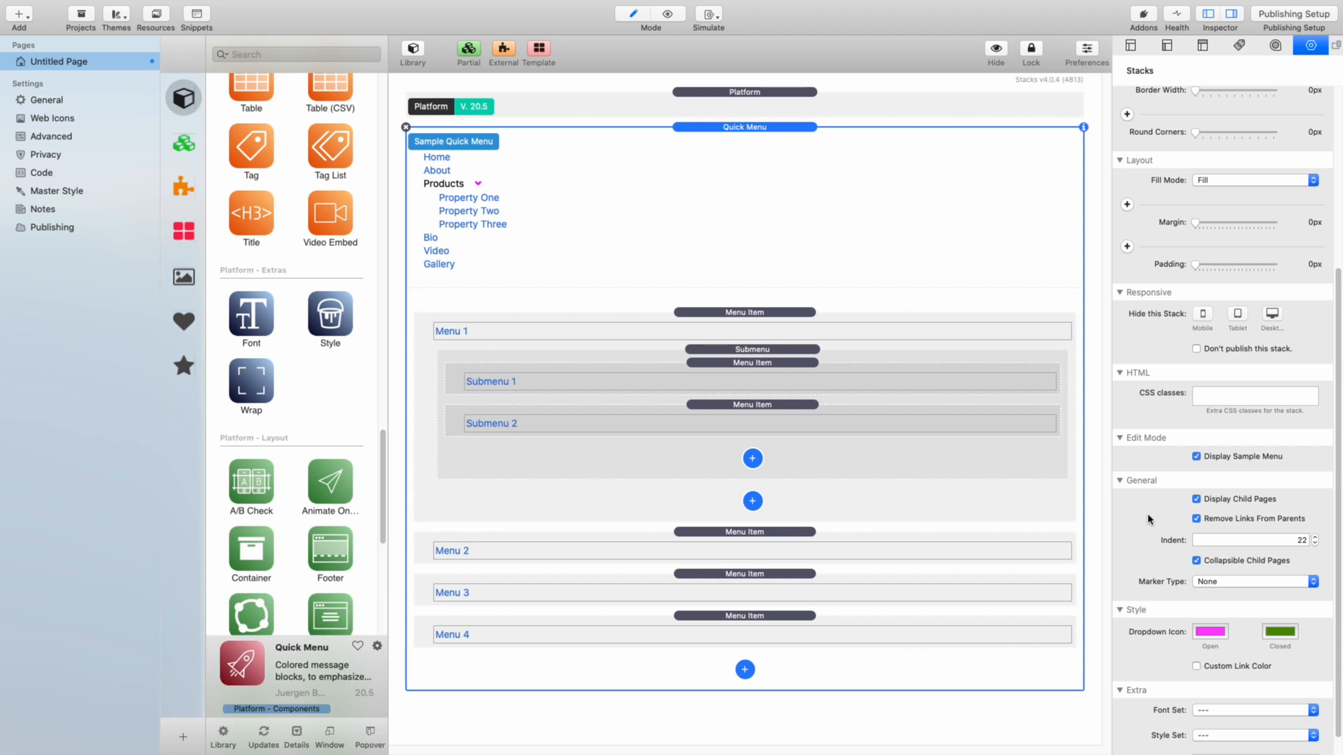
pyautogui.click(1238, 519)
pyautogui.click(664, 16)
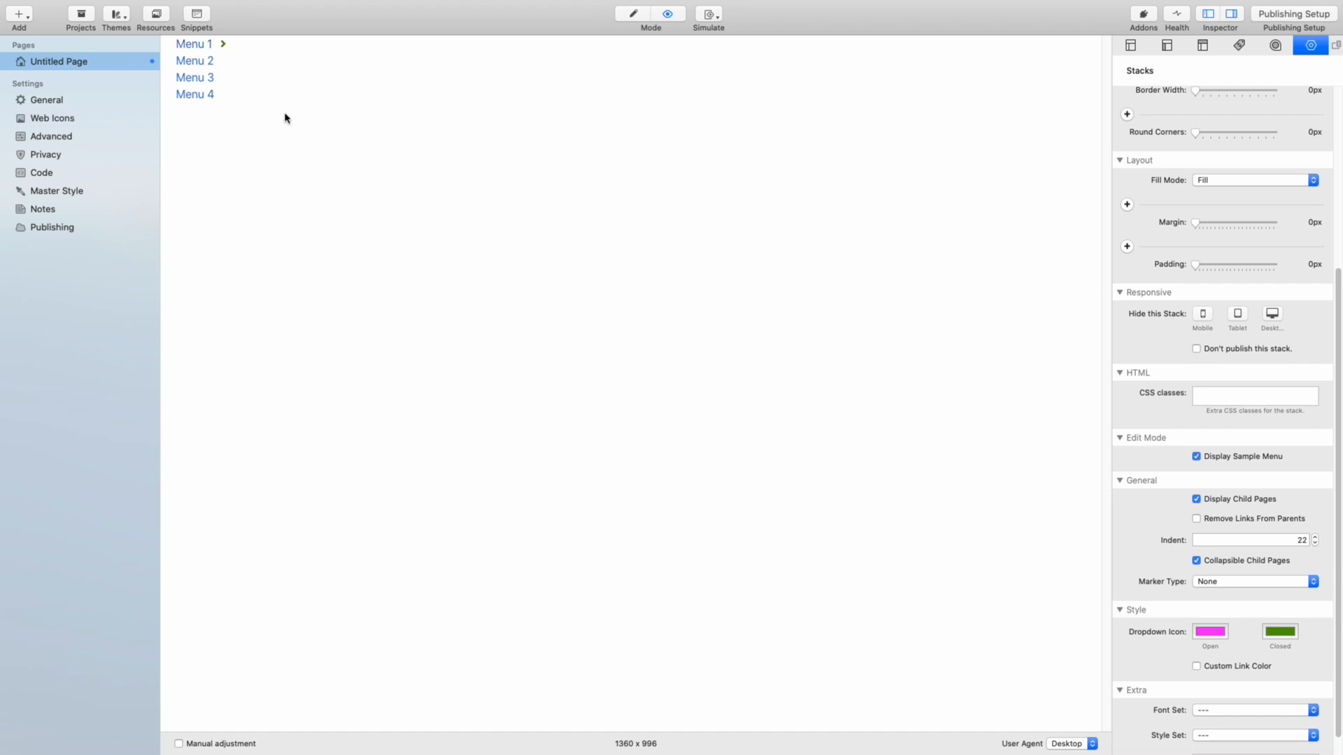
# Step: Test expanding and collapsing Menu 1 with its dropdown arrow in the preview
pyautogui.click(224, 45)
pyautogui.click(224, 46)
pyautogui.click(225, 46)
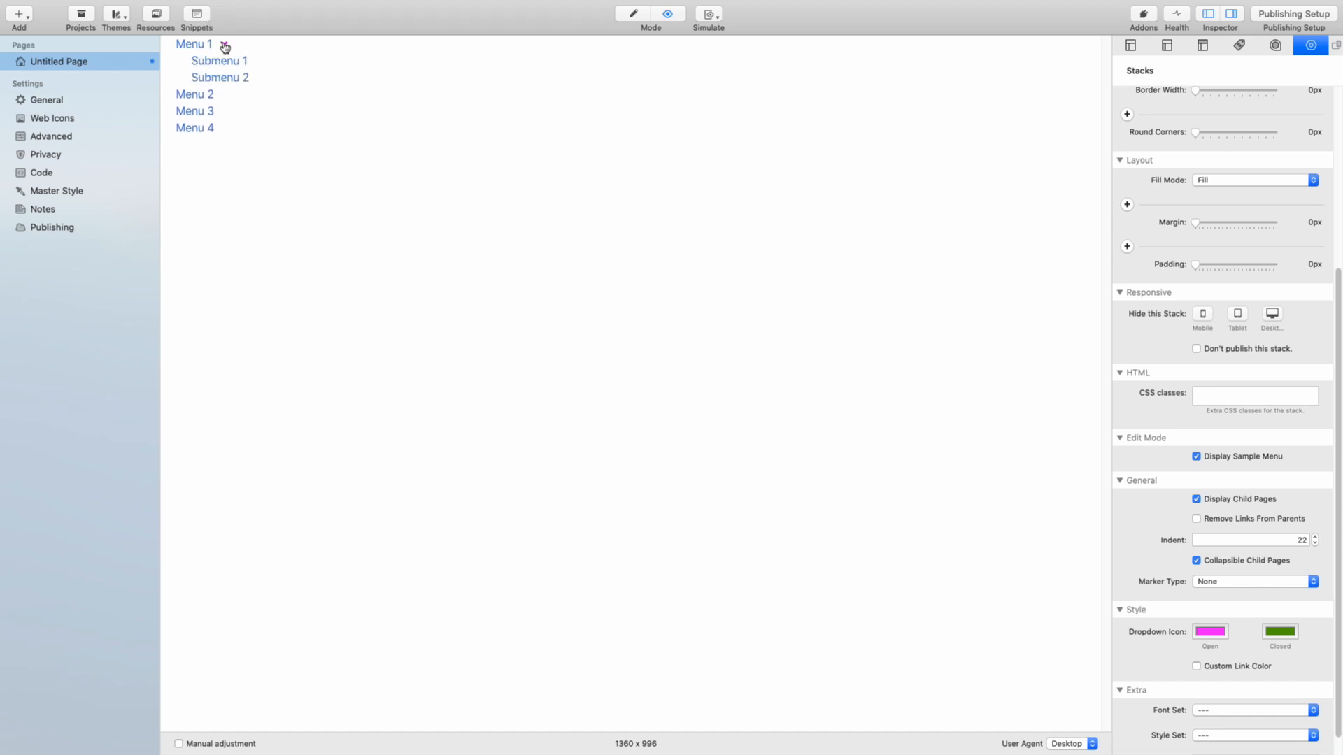
pyautogui.click(225, 47)
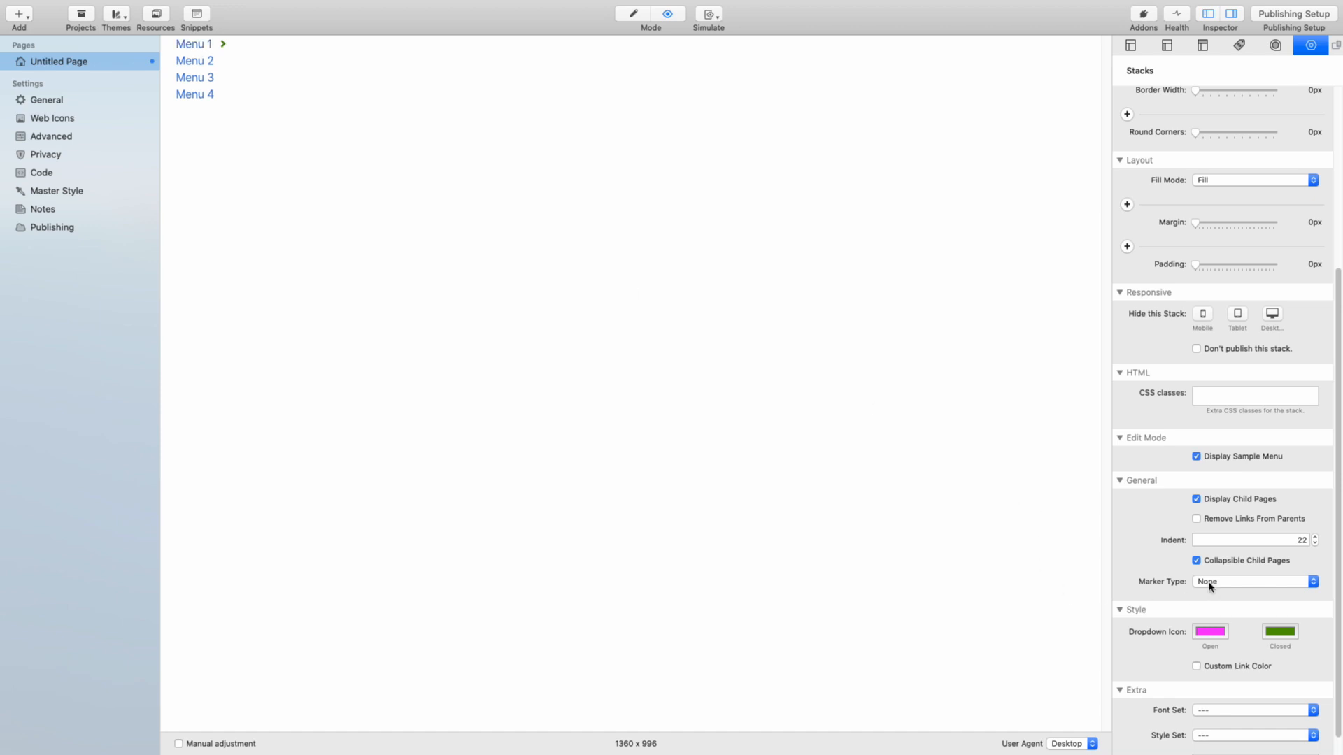
# Step: Turn Remove Links From Parents back on and test Menu 1's dropdown arrow in the preview
pyautogui.click(1196, 518)
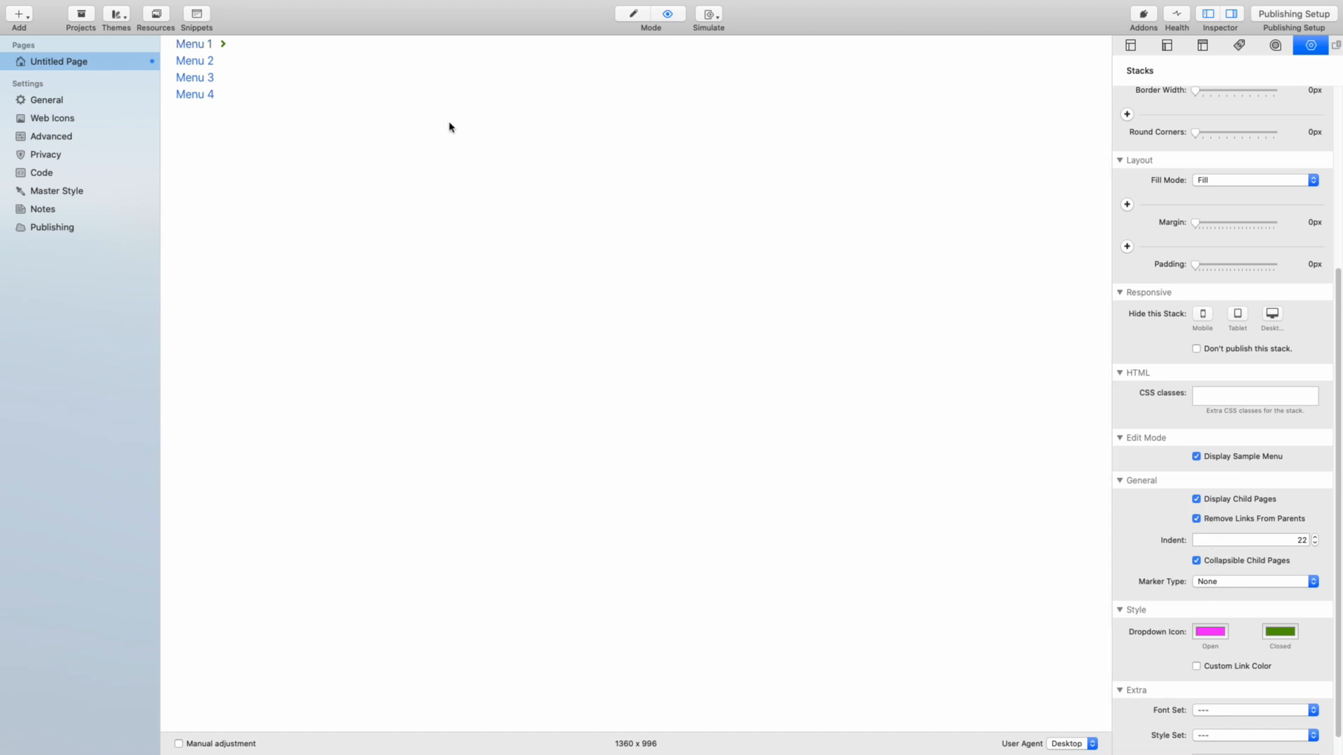
pyautogui.click(225, 47)
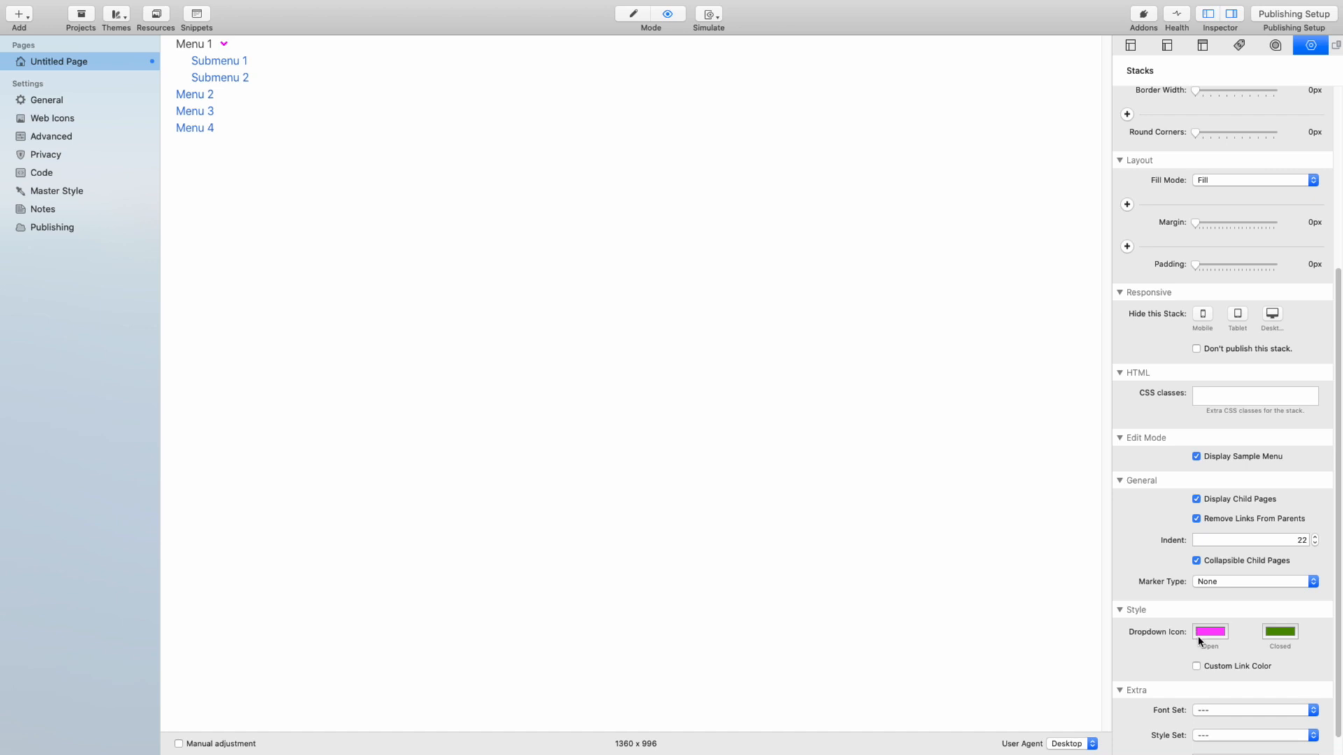
pyautogui.click(223, 44)
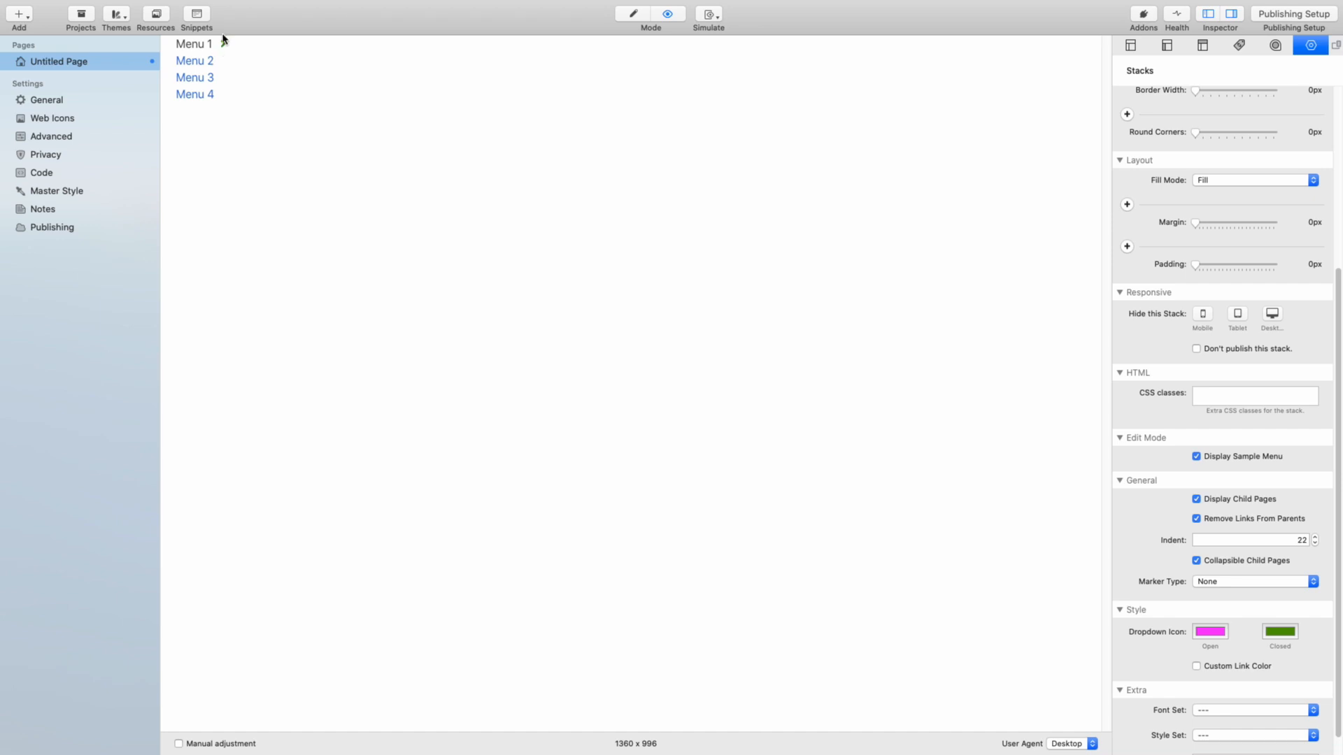
pyautogui.click(224, 47)
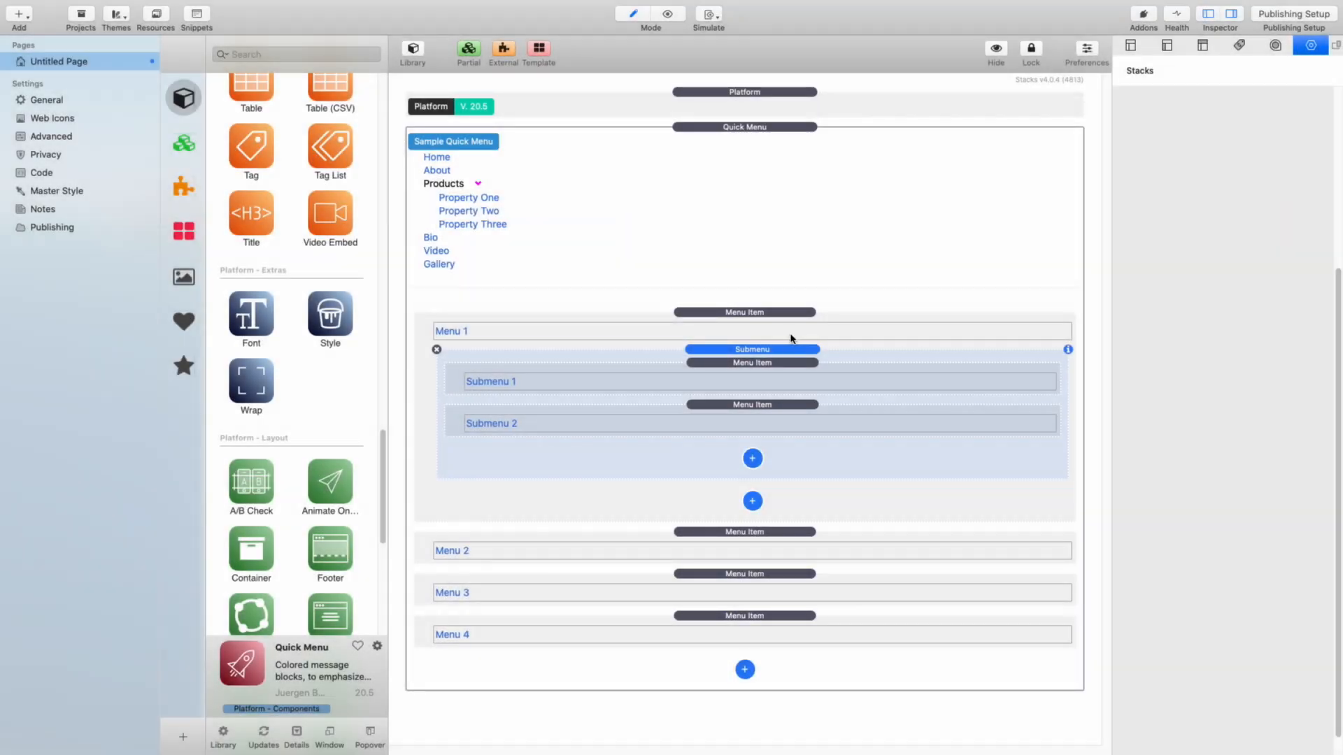
# Step: Look through the link type options for the Submenu 1 menu item and close the link settings without setting a link
pyautogui.click(779, 362)
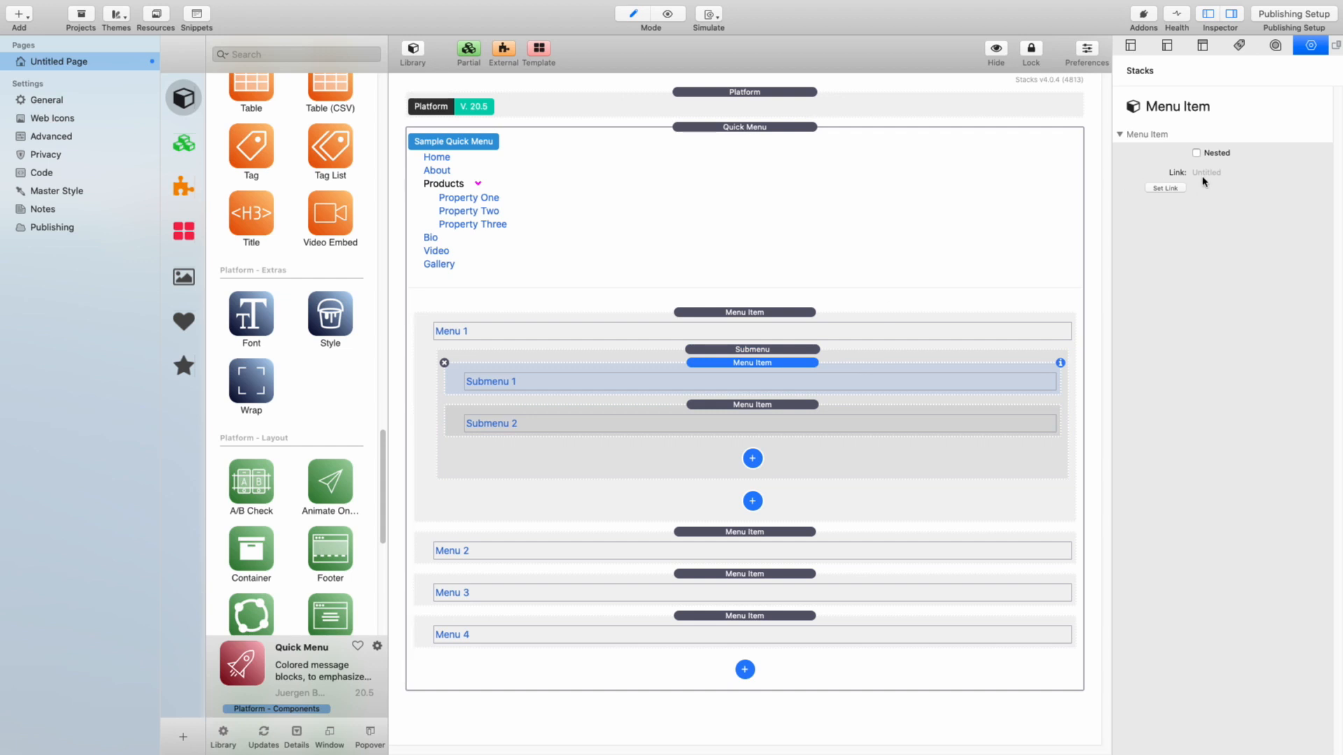
pyautogui.click(1165, 189)
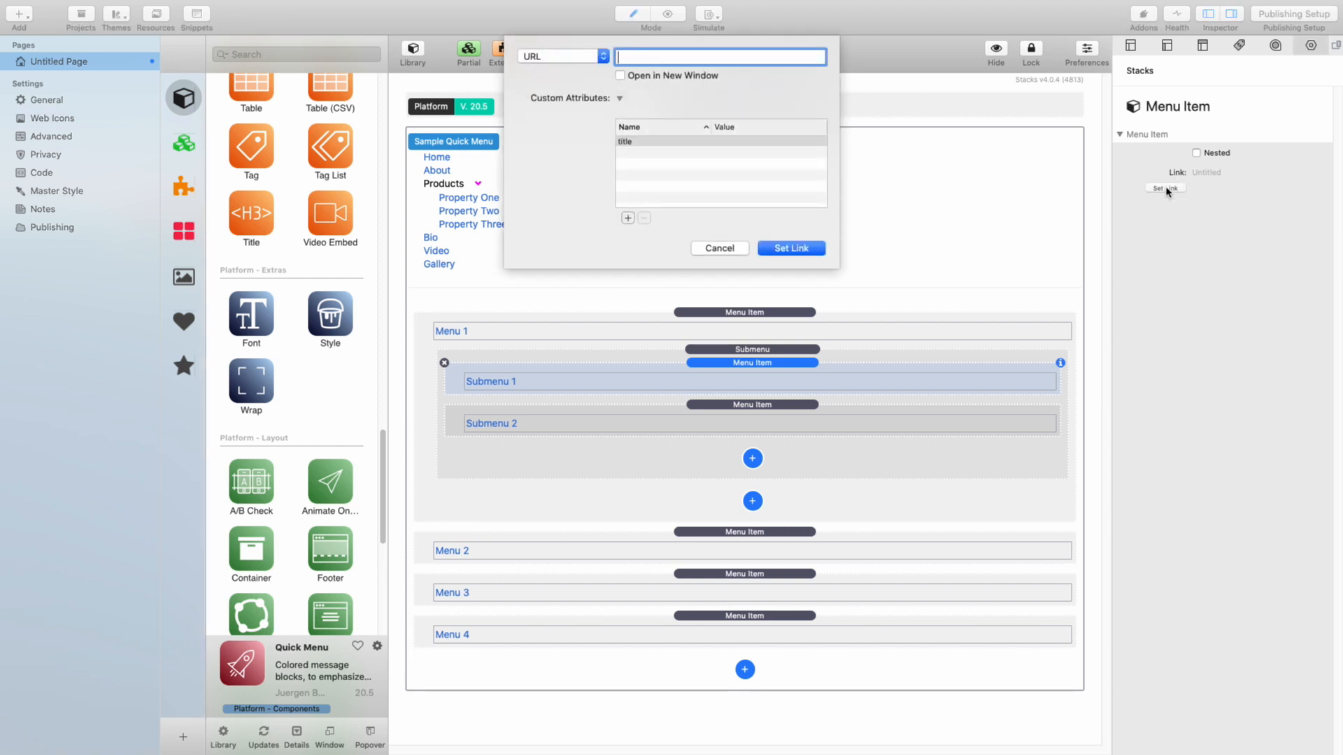
pyautogui.click(600, 57)
pyautogui.moveTo(562, 81)
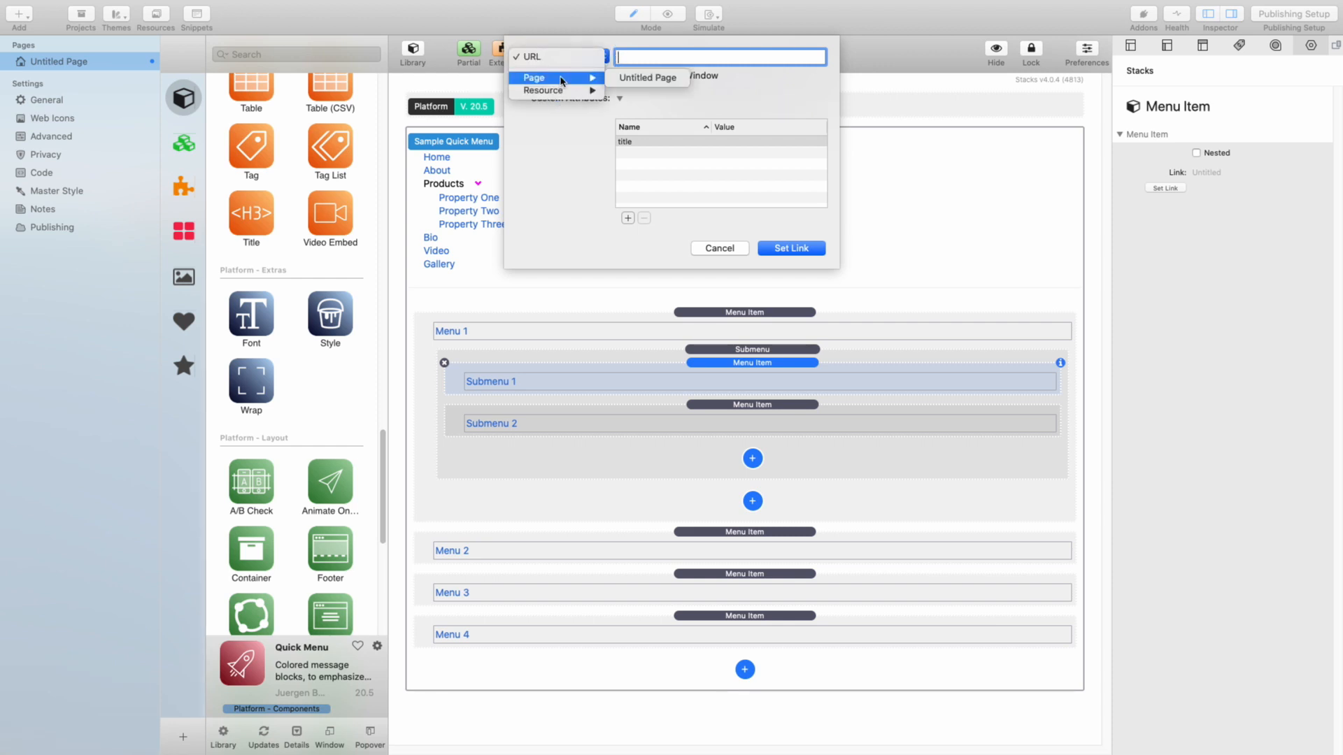
pyautogui.click(539, 56)
pyautogui.click(720, 249)
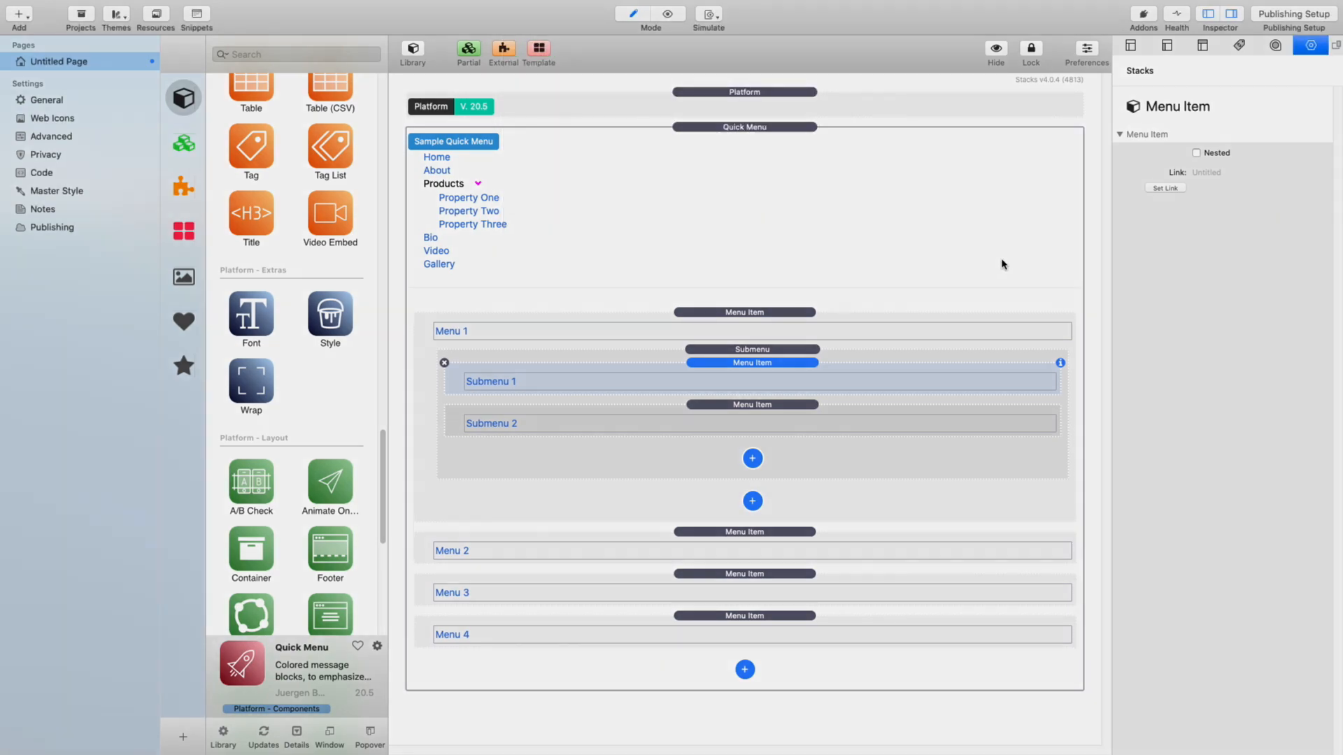